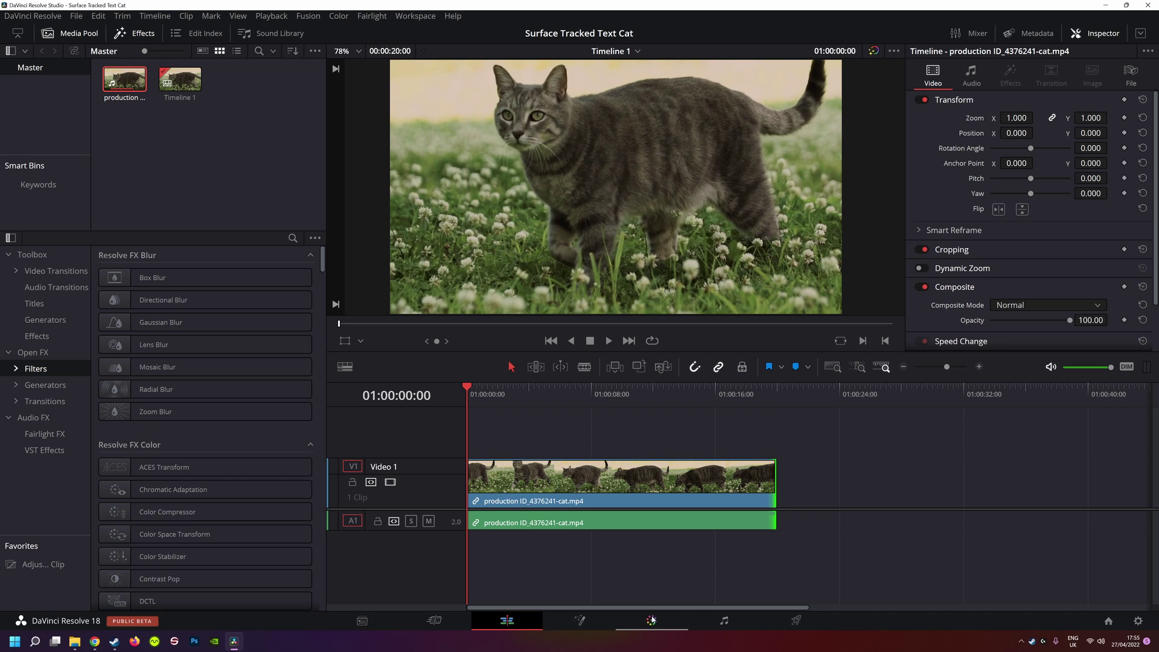
# Step: Grade the cat clip with contrast 1.104, shadows 44 and highlights -39.5 on a later frame
pyautogui.click(651, 621)
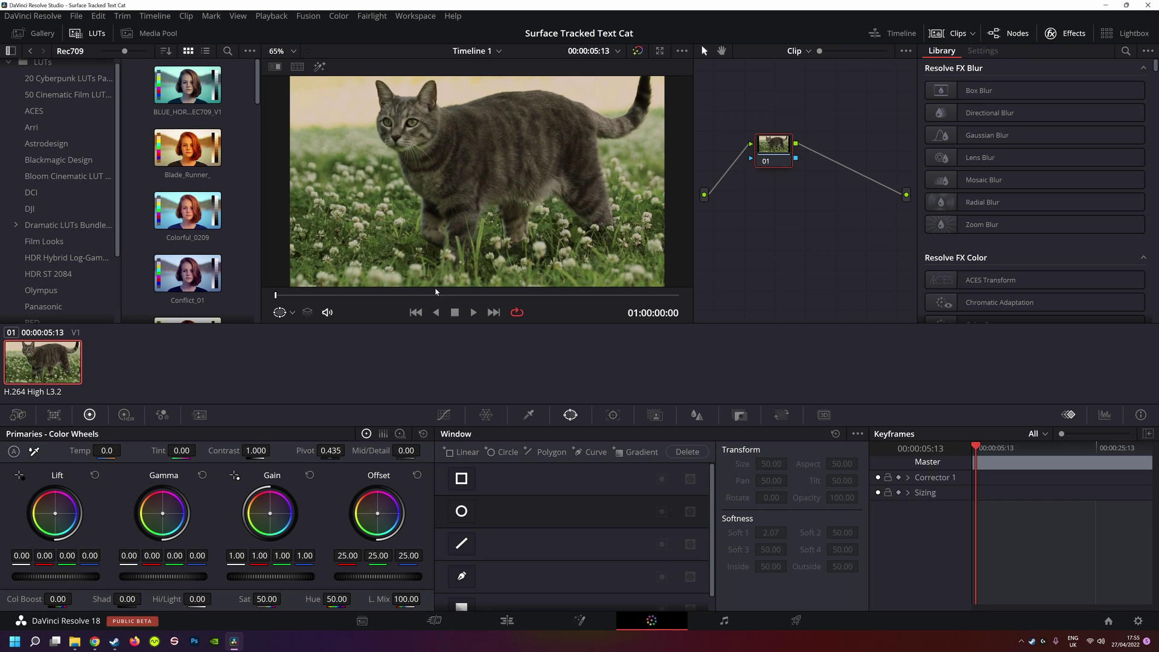
pyautogui.moveTo(275, 298); pyautogui.dragTo(486, 305)
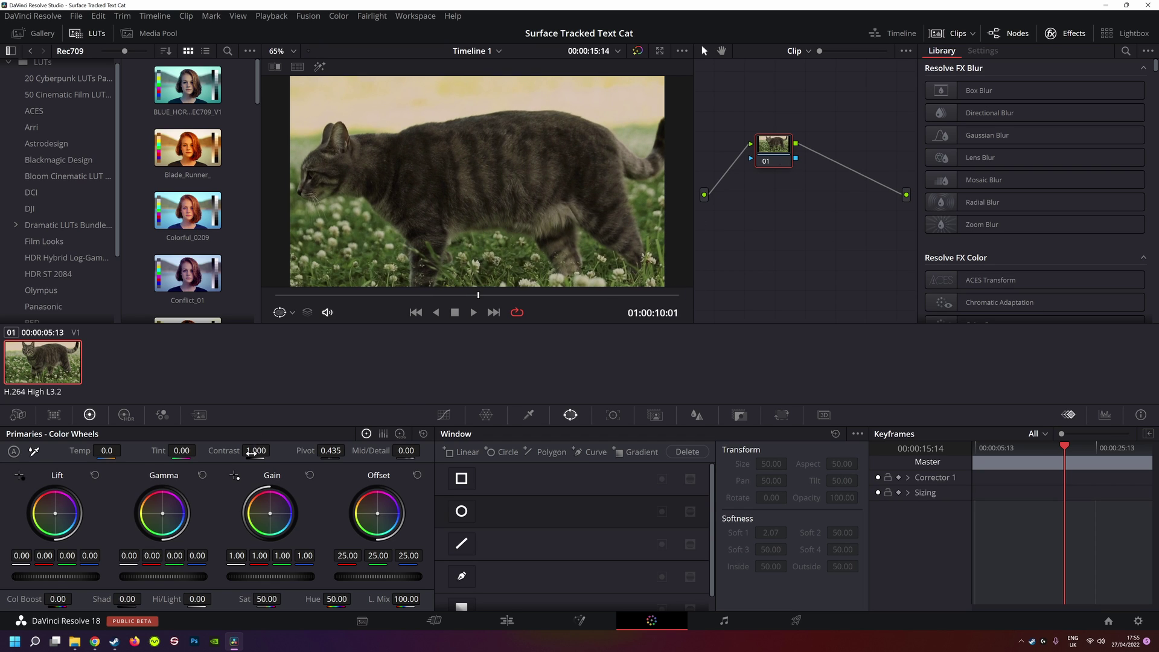
pyautogui.moveTo(254, 452); pyautogui.dragTo(423, 449)
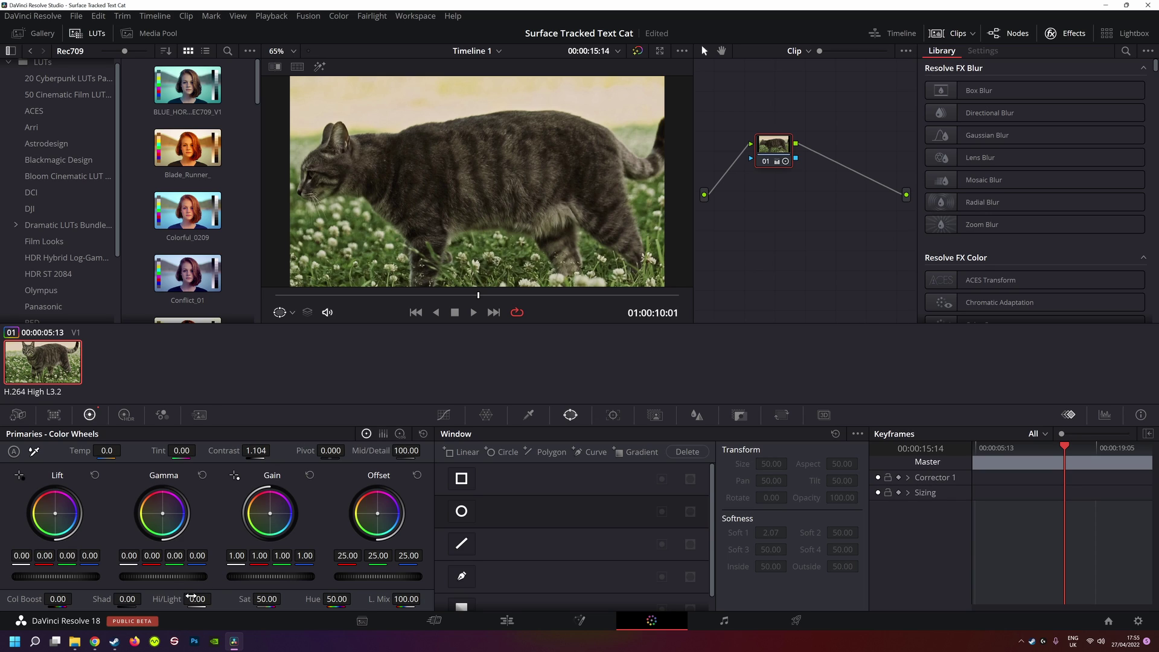
pyautogui.moveTo(126, 598)
pyautogui.mouseDown()
pyautogui.moveTo(214, 598)
pyautogui.moveTo(195, 599)
pyautogui.mouseUp()
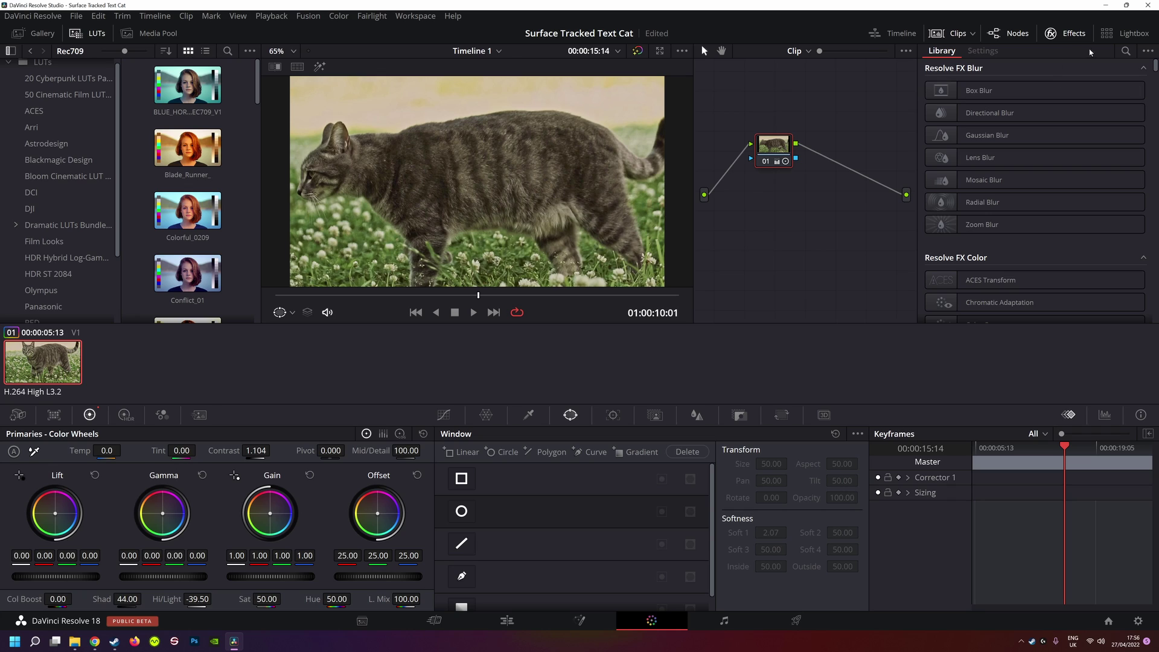
# Step: Add a Surface Tracker node, draw a four-point boundary on the cat's flank, and generate its mesh
pyautogui.click(1126, 49)
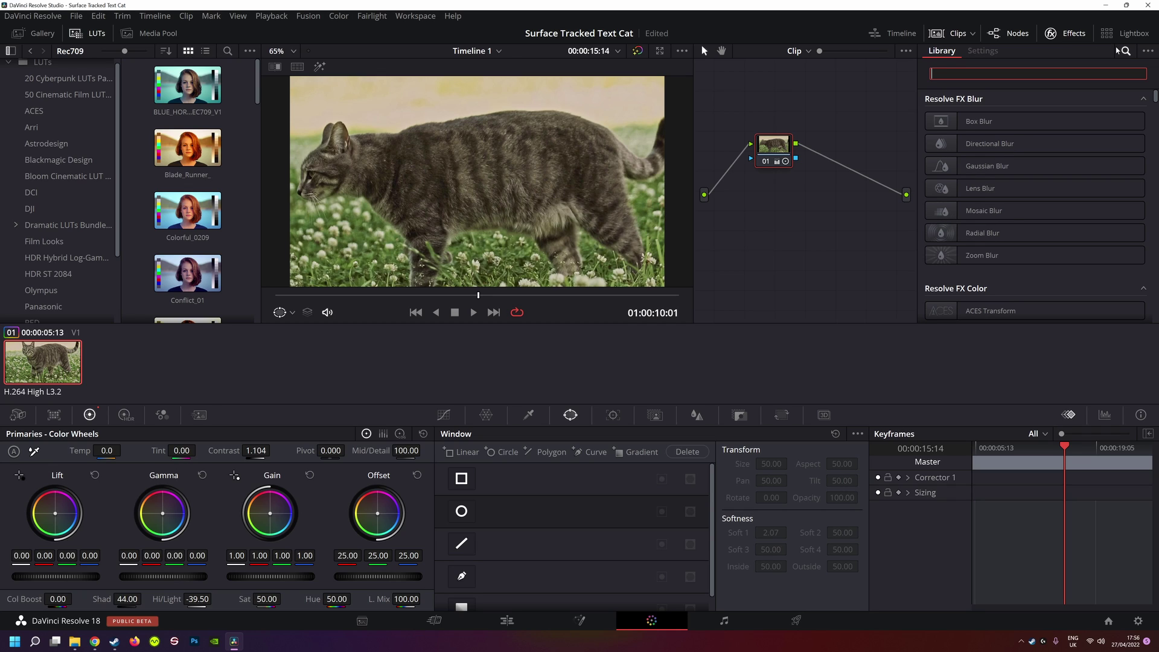
pyautogui.write('surf')
pyautogui.moveTo(1070, 127); pyautogui.dragTo(839, 168)
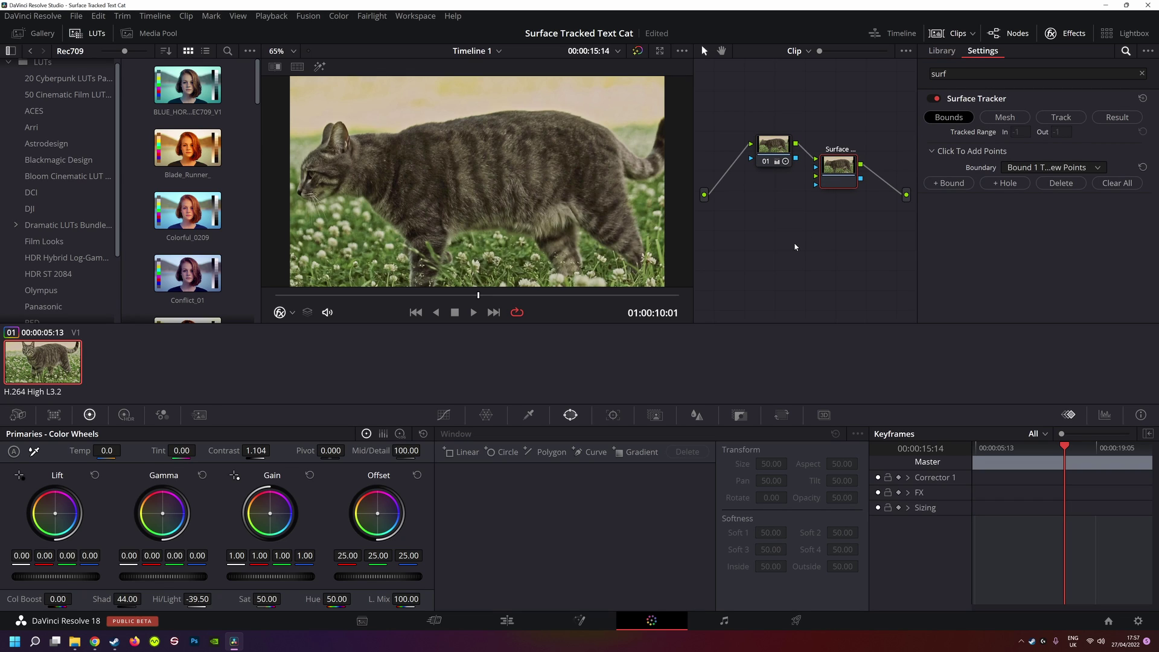
pyautogui.click(443, 137)
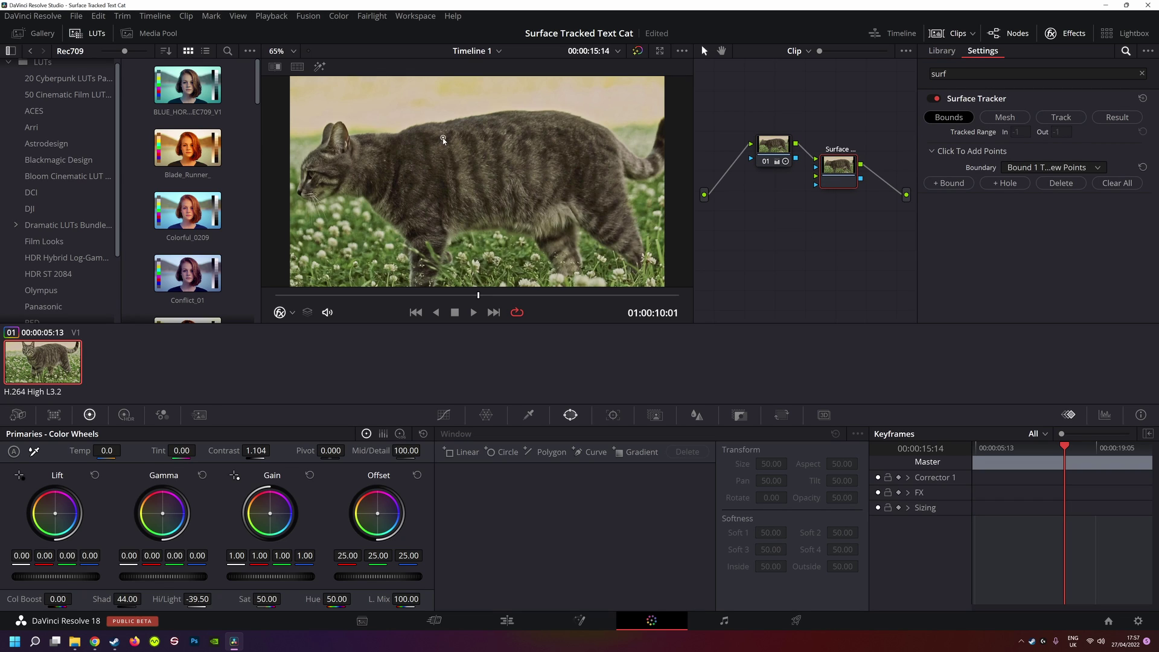
pyautogui.click(558, 127)
pyautogui.click(567, 197)
pyautogui.click(452, 202)
pyautogui.click(1006, 117)
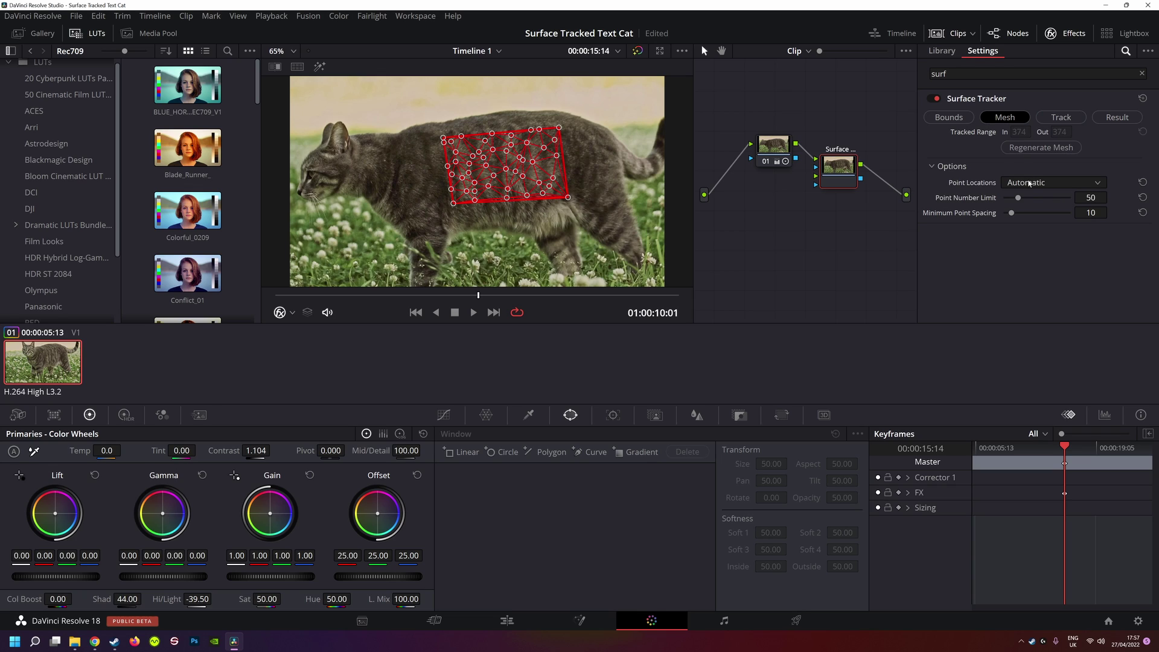
# Step: Set the mesh to 108 points and tracking quality to Better, then track forward
pyautogui.moveTo(1018, 198); pyautogui.dragTo(1039, 198)
pyautogui.click(1062, 121)
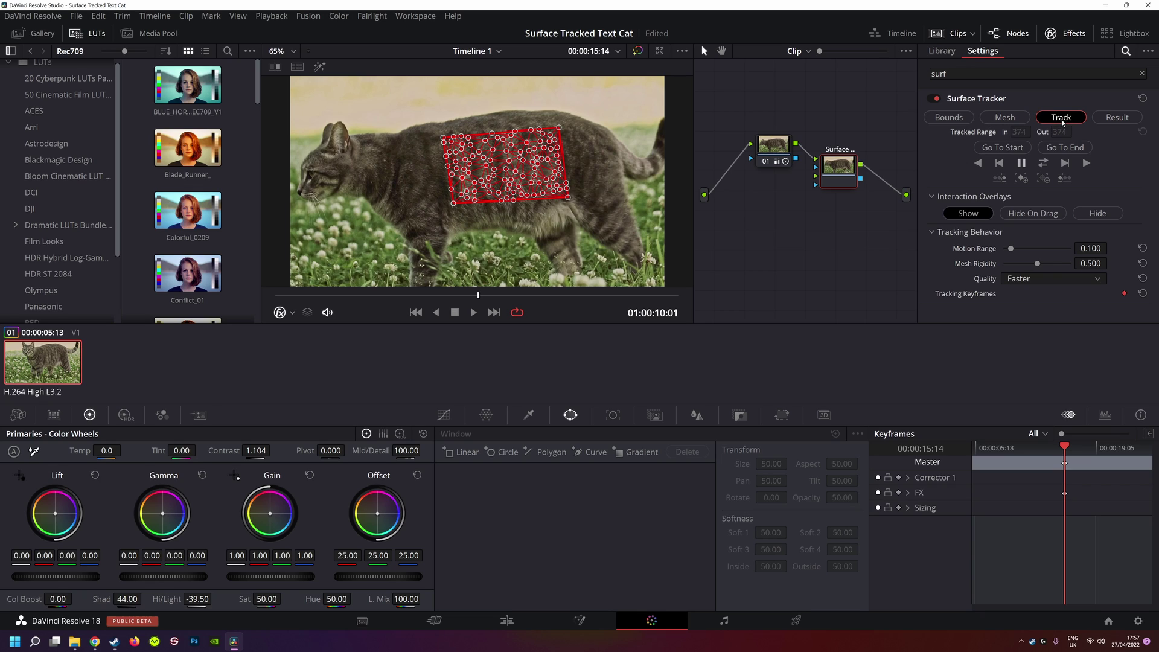
pyautogui.click(1043, 279)
pyautogui.click(1026, 308)
pyautogui.click(1042, 164)
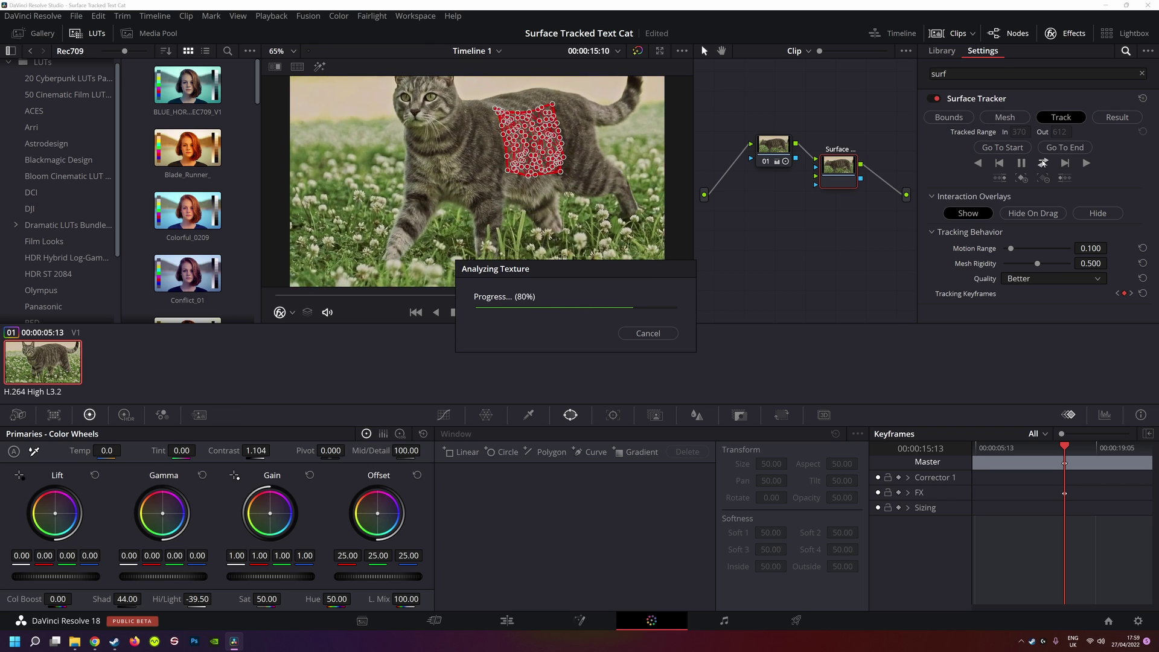
# Step: Expand Overlay Placement under Result and jump to reference frame 374
pyautogui.click(1116, 117)
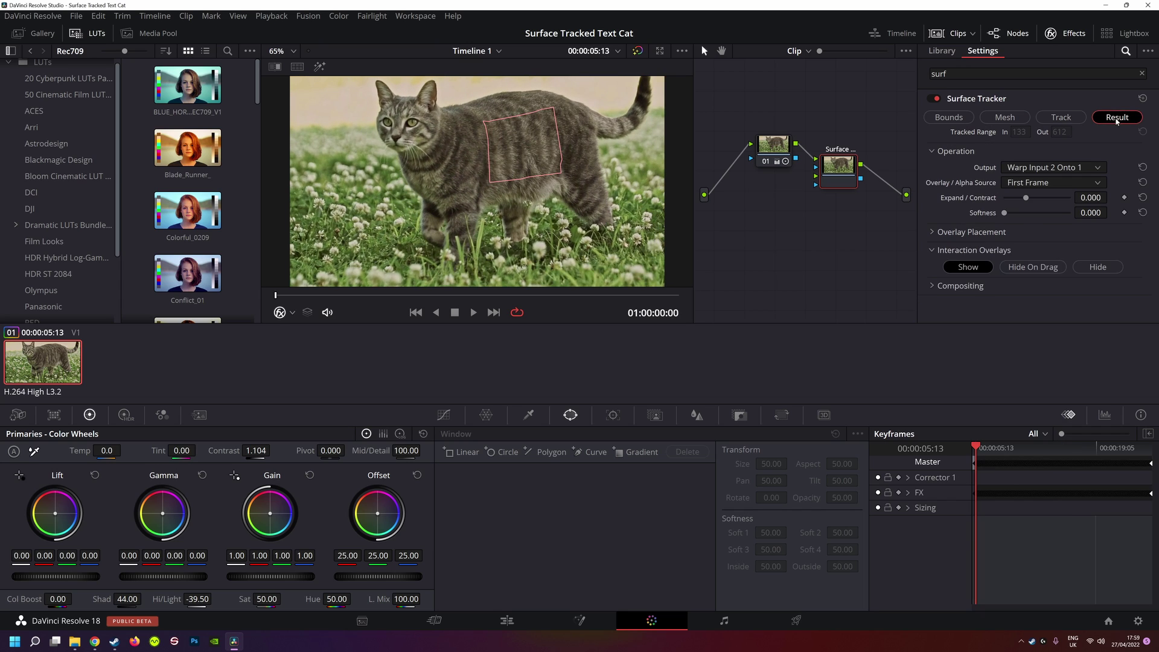
pyautogui.click(1061, 117)
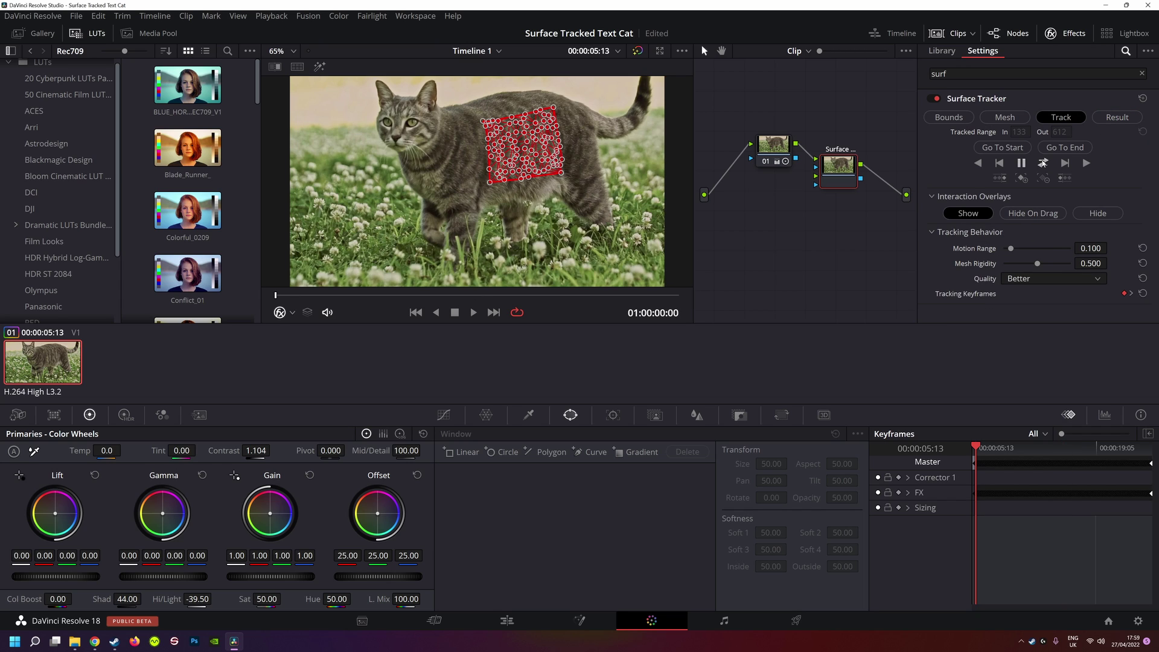
pyautogui.click(1116, 117)
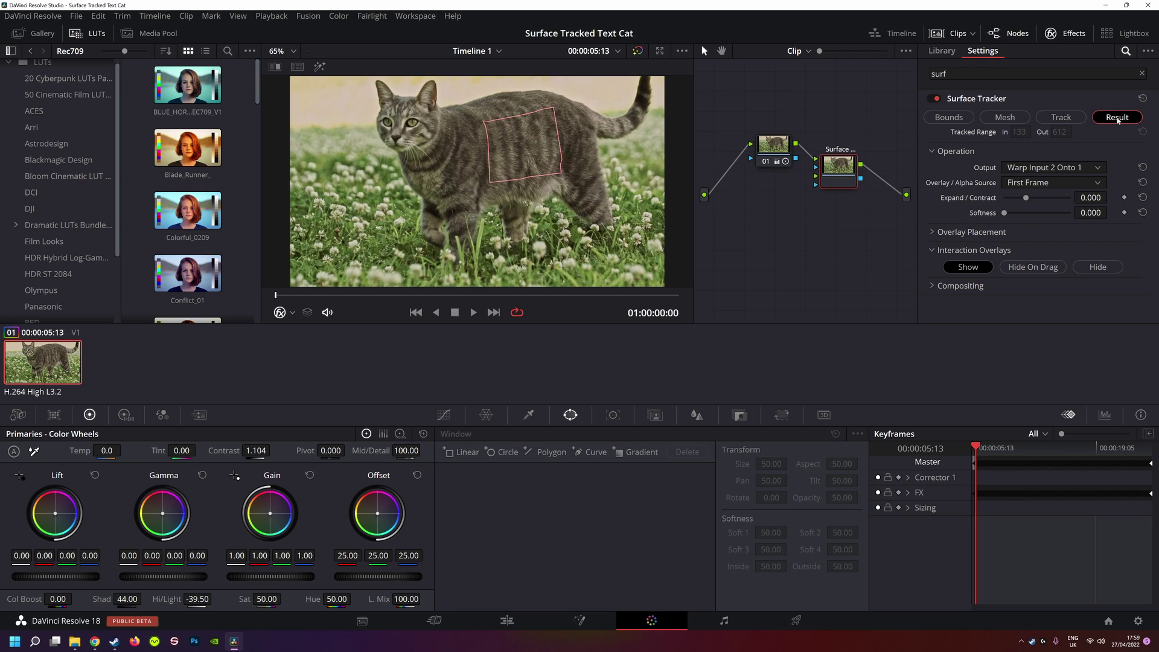
pyautogui.click(965, 251)
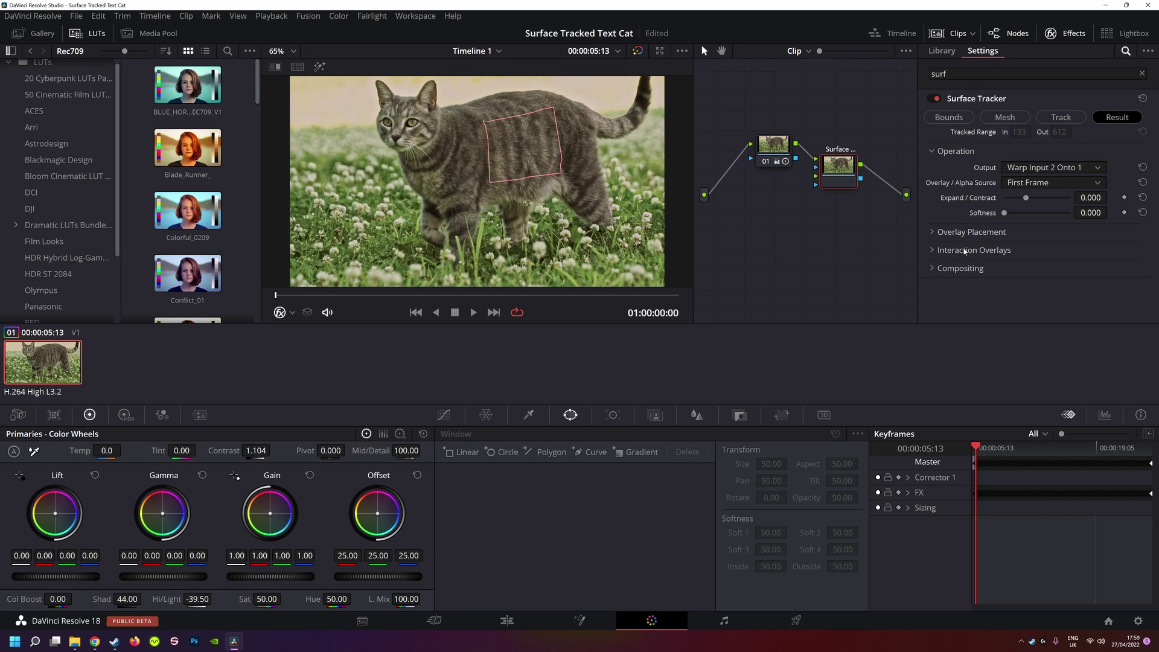
pyautogui.click(1004, 252)
pyautogui.click(1023, 233)
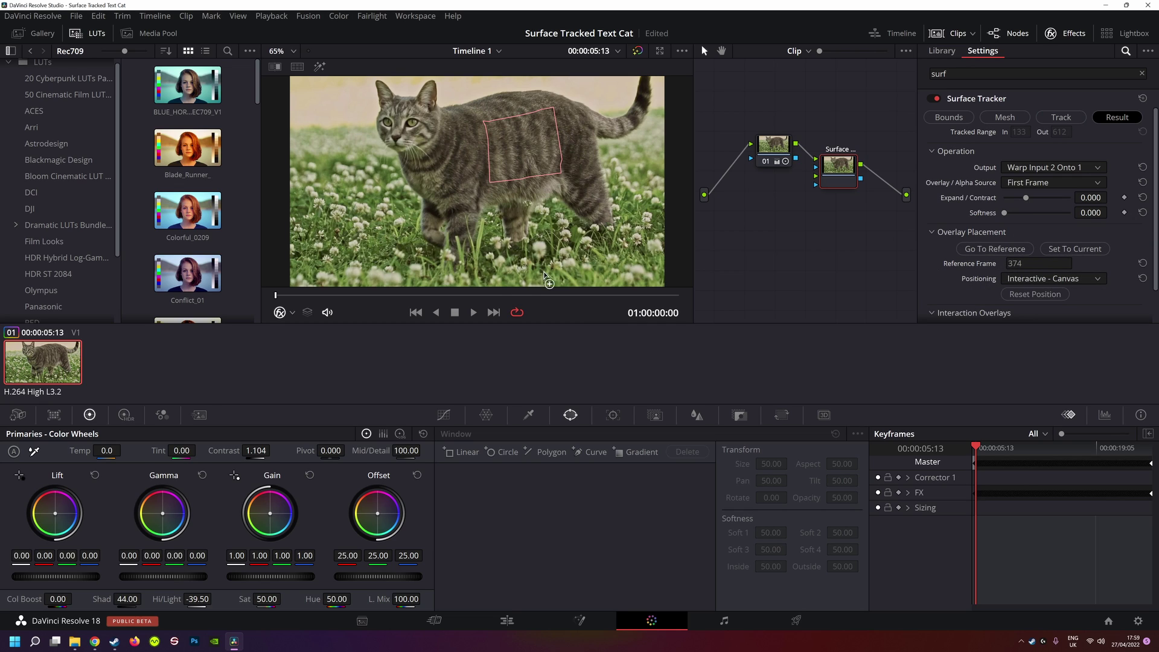
pyautogui.click(1003, 250)
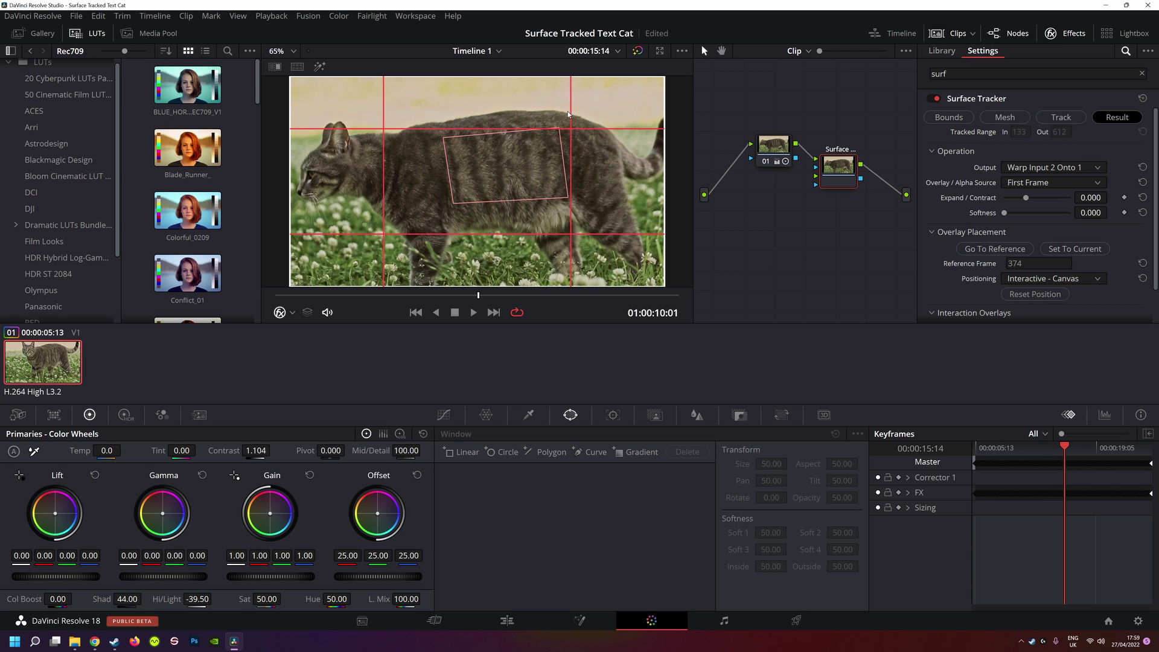
# Step: Fit the four overlay corners onto the tracked boundary on the cat's side
pyautogui.moveTo(662, 79); pyautogui.dragTo(561, 131)
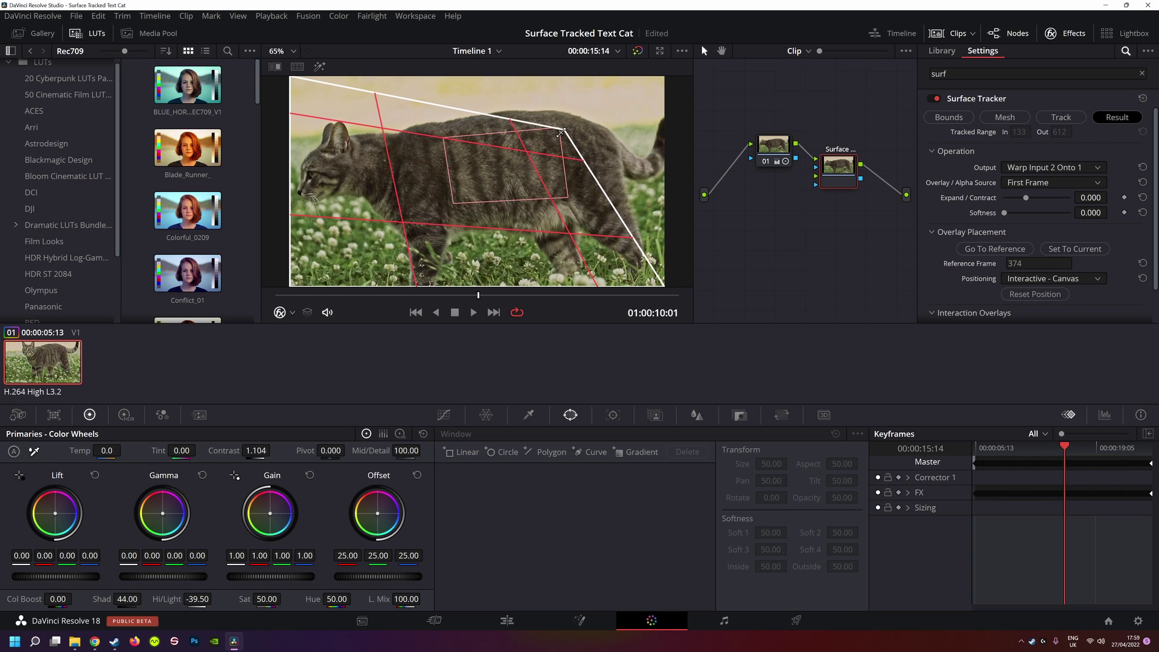
pyautogui.moveTo(290, 77)
pyautogui.mouseDown()
pyautogui.moveTo(362, 120)
pyautogui.moveTo(446, 138)
pyautogui.mouseUp()
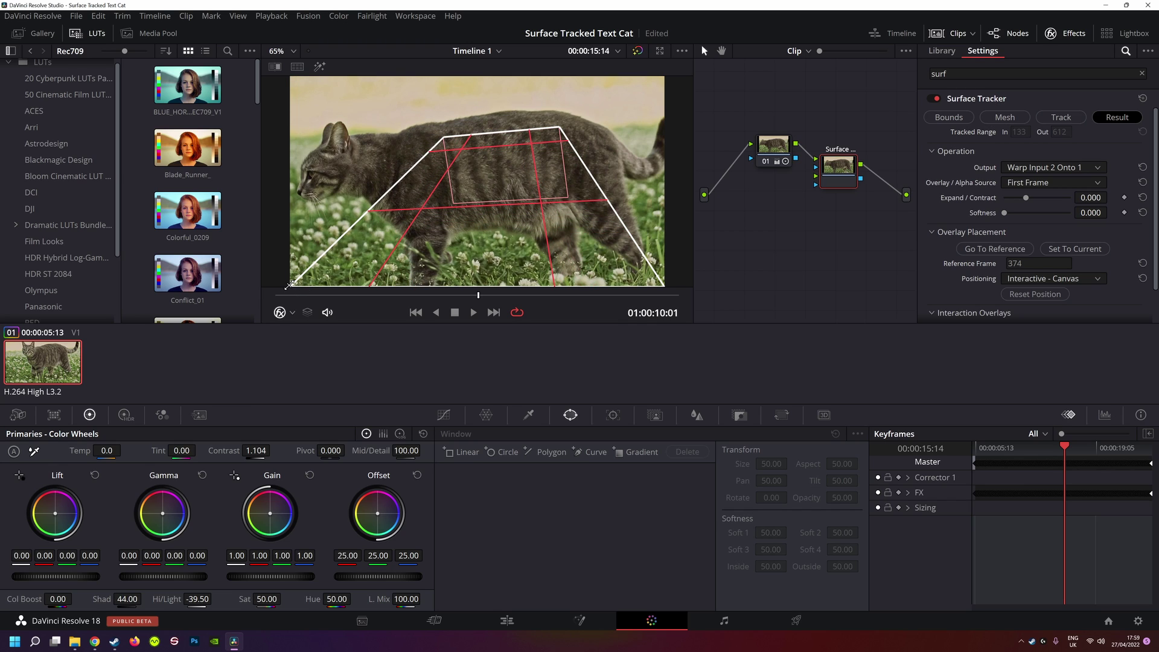
pyautogui.moveTo(288, 284); pyautogui.dragTo(452, 203)
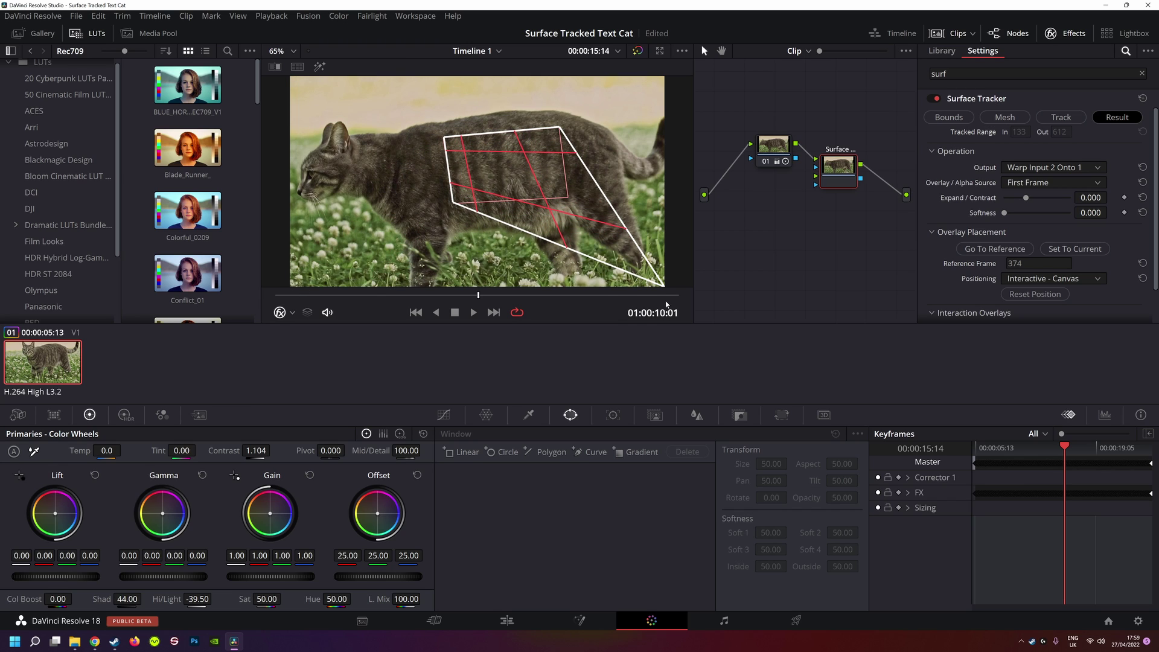
pyautogui.moveTo(663, 285); pyautogui.dragTo(567, 198)
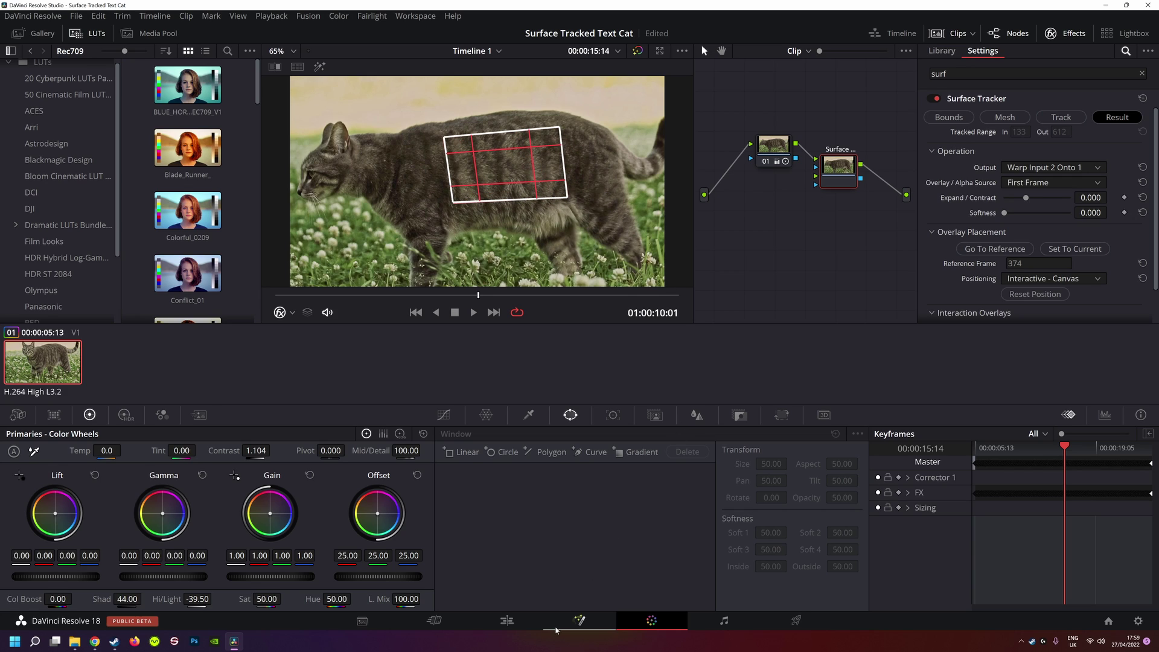
# Step: Open the cat clip on the Fusion page and add a Text node to the graph
pyautogui.click(579, 620)
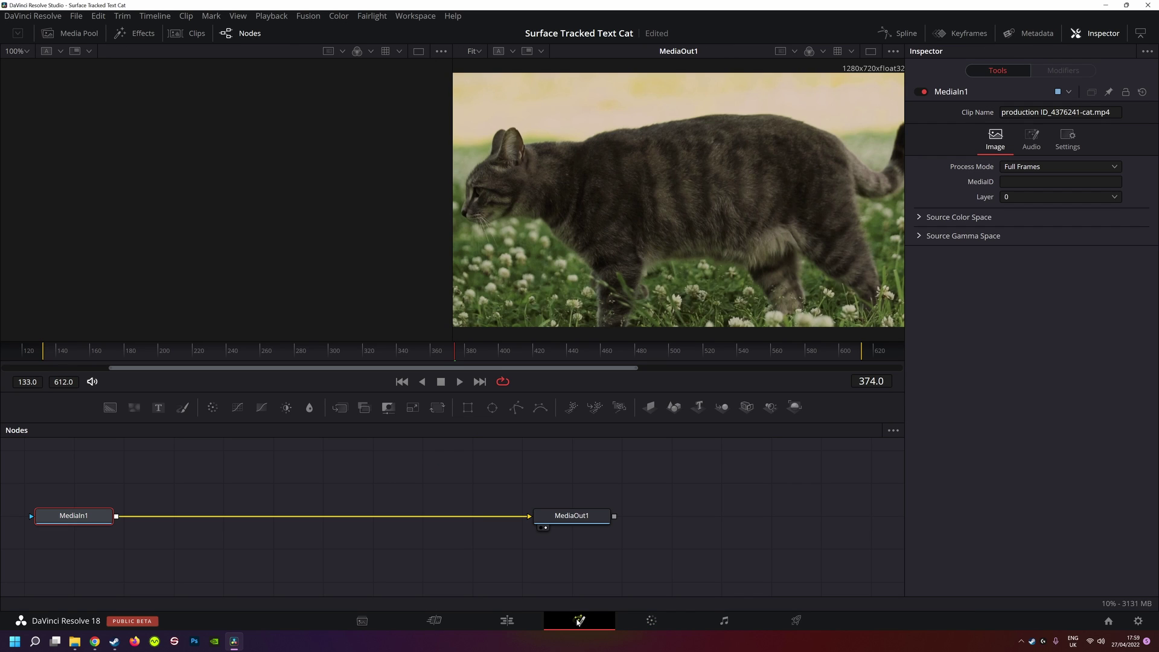
pyautogui.moveTo(419, 551); pyautogui.dragTo(587, 498)
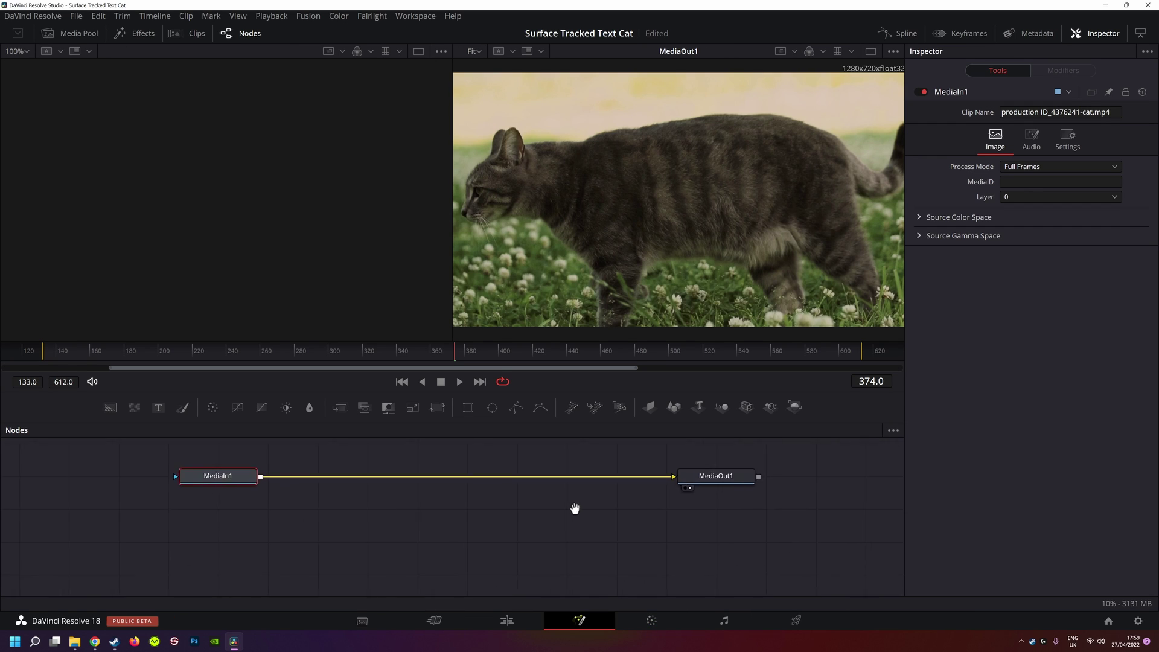
pyautogui.click(348, 520)
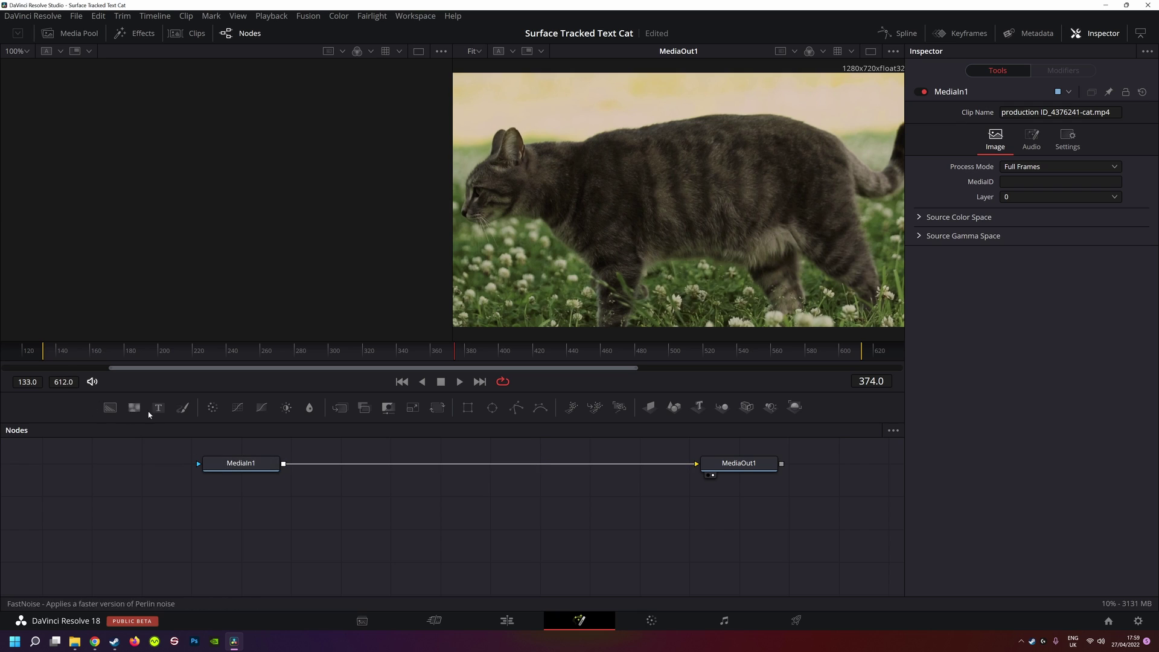
pyautogui.moveTo(158, 406); pyautogui.dragTo(260, 560)
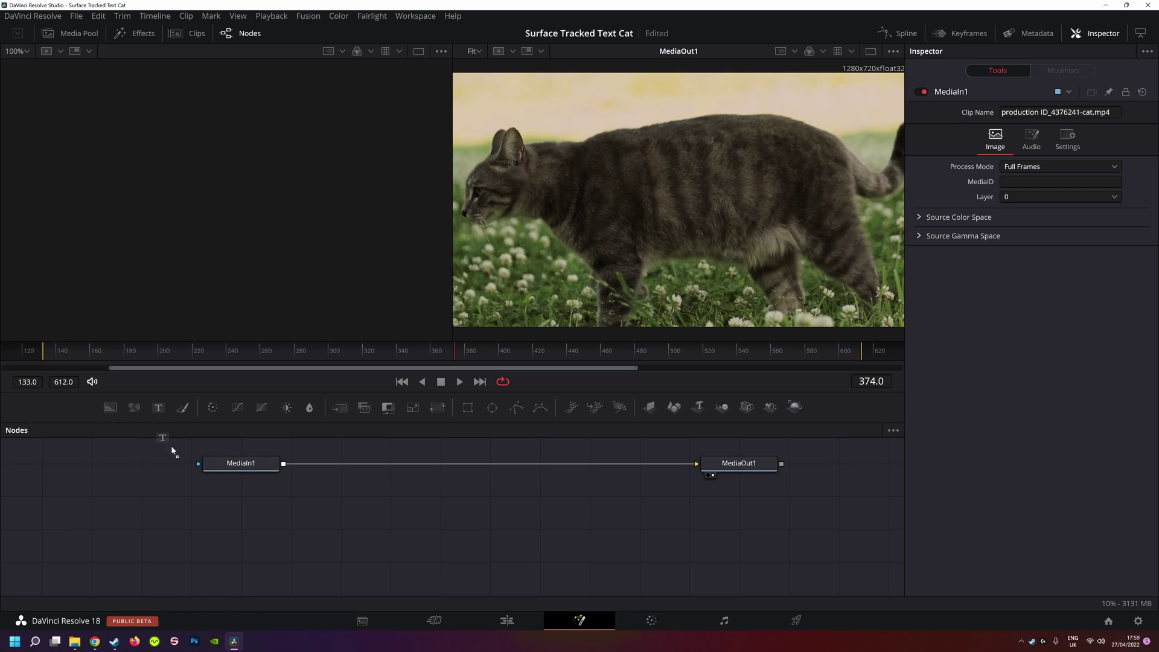
# Step: Merge Text1 over Background1 and set Background1's alpha to 0
pyautogui.click(109, 407)
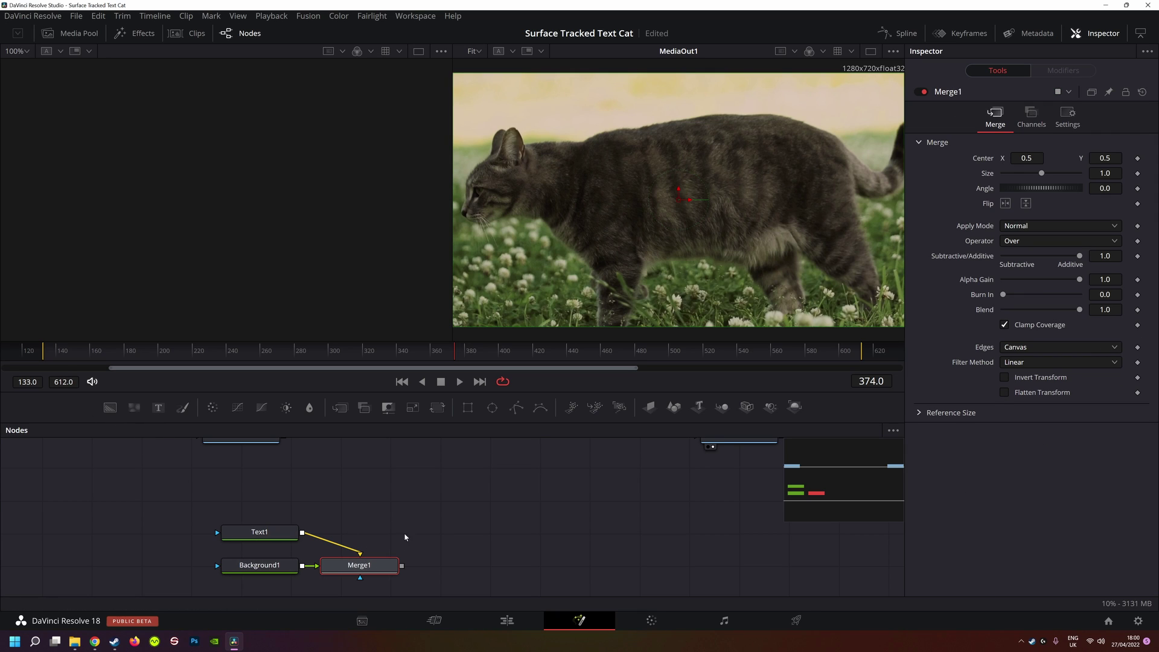
pyautogui.click(277, 570)
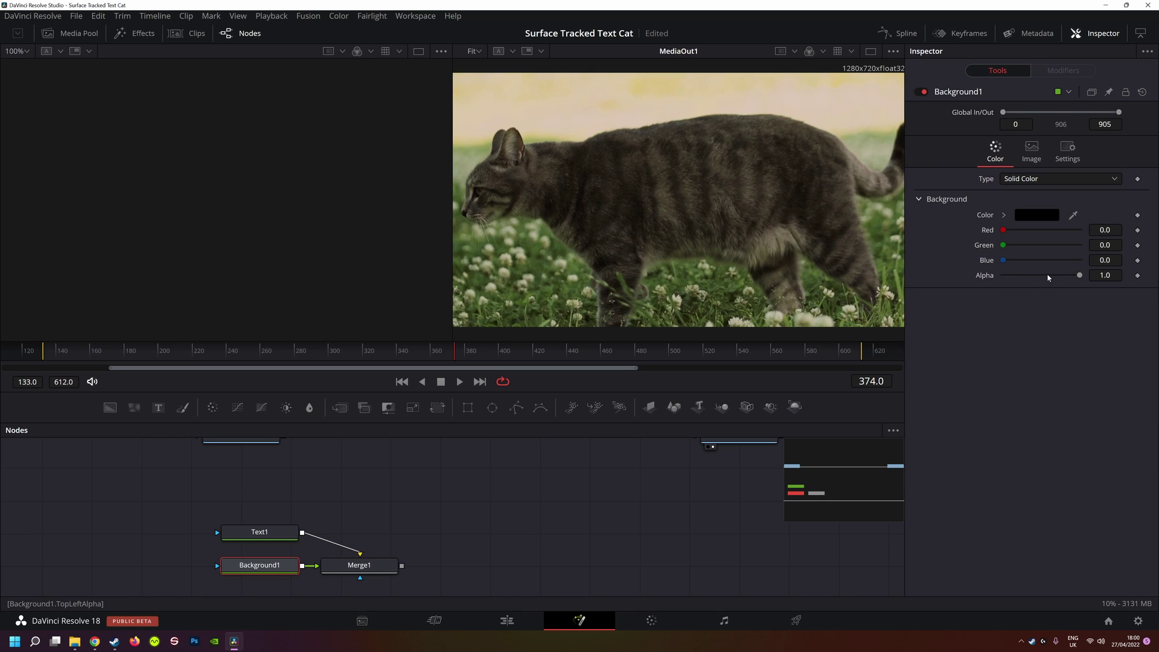
pyautogui.moveTo(1077, 276); pyautogui.dragTo(1004, 275)
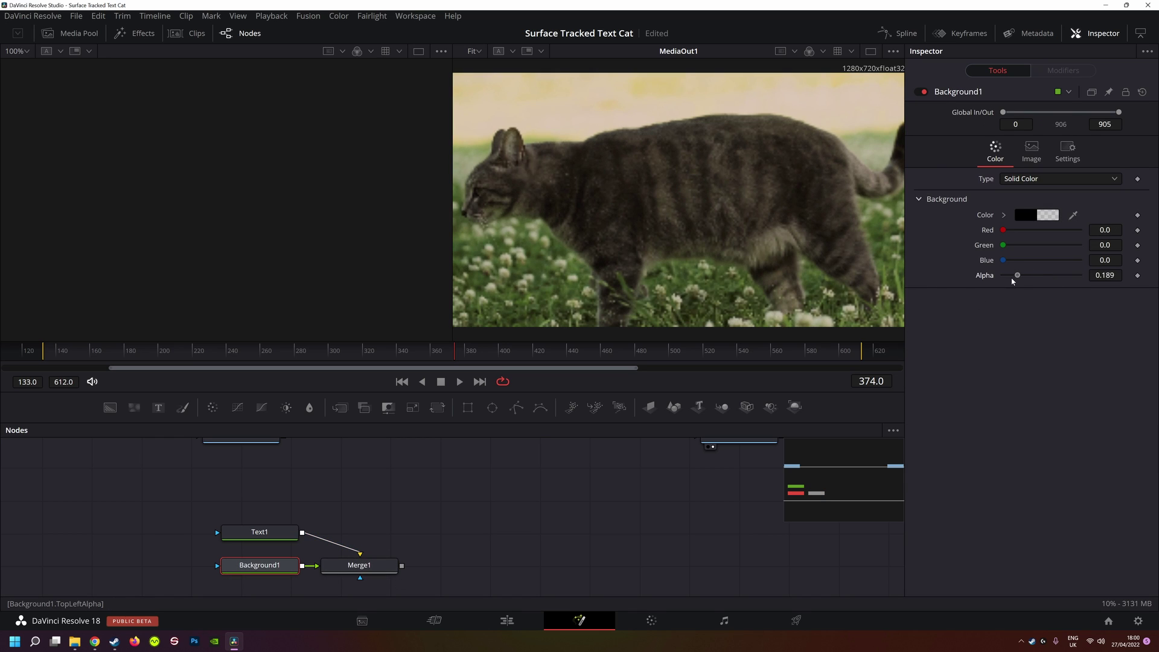
pyautogui.click(267, 532)
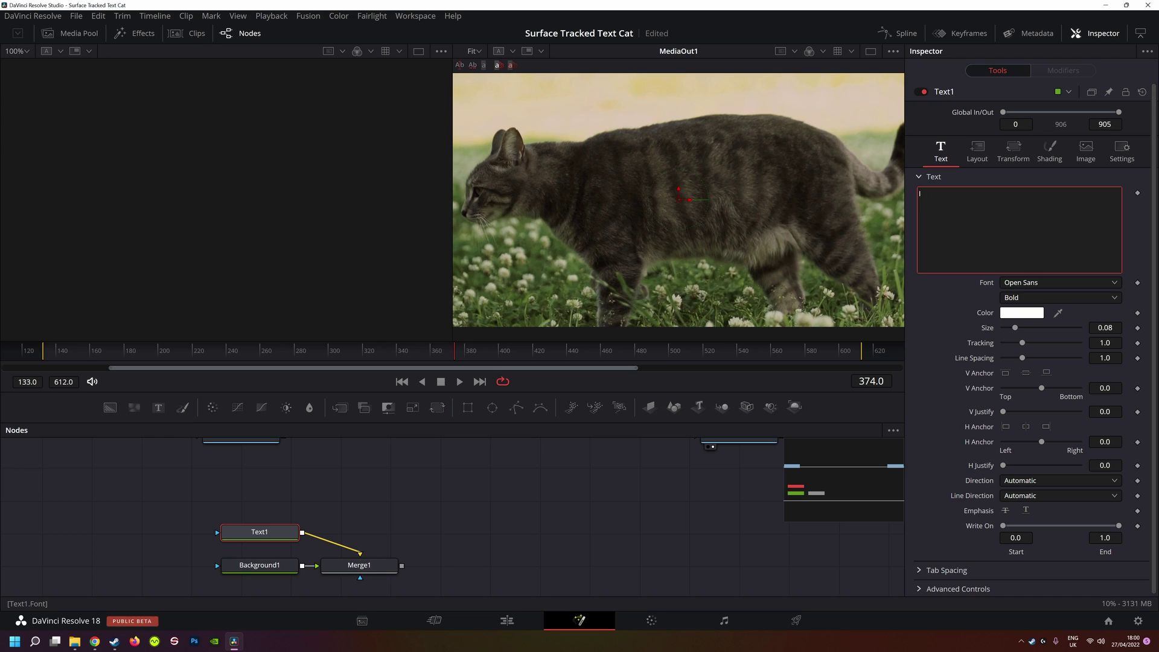
pyautogui.write('AM CAT')
# Step: Set Text1 to 'I AM CAT' in Impact with light cyan colour #aaffff
pyautogui.click(1038, 283)
pyautogui.press('i')
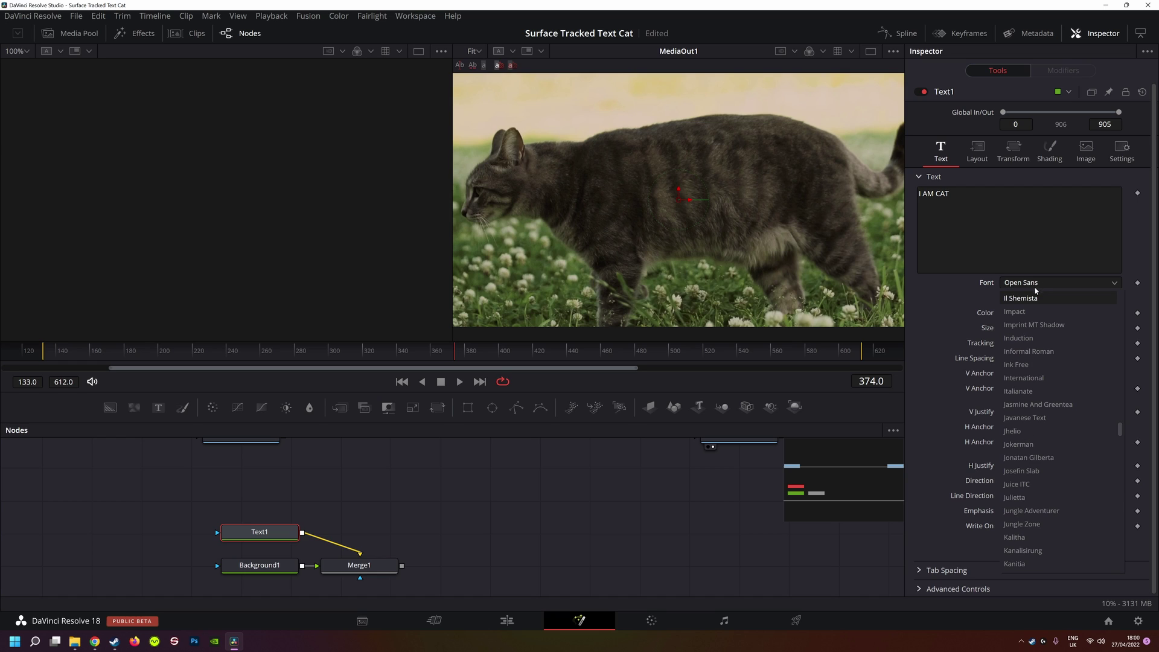
pyautogui.click(1033, 312)
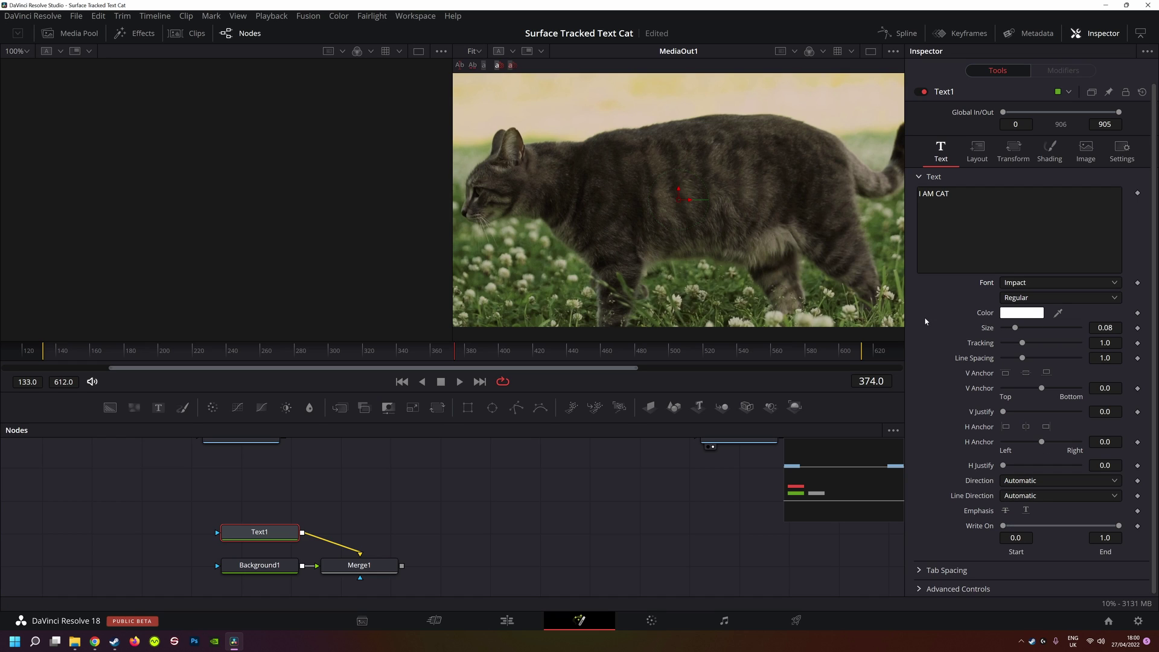
pyautogui.click(1019, 314)
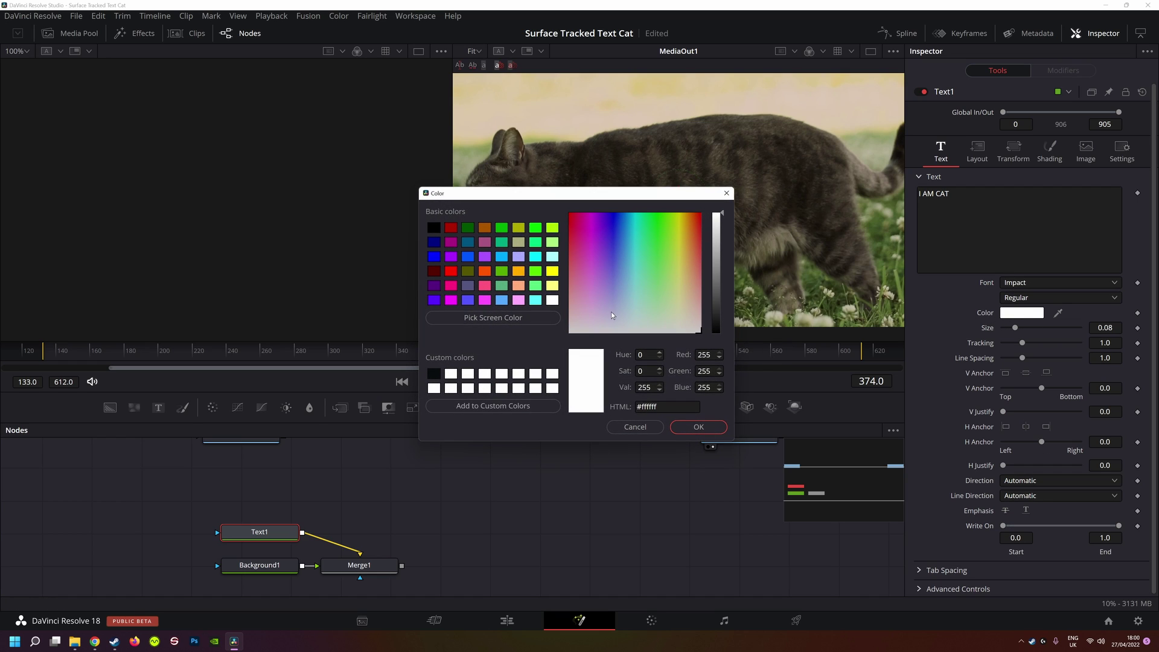
pyautogui.click(553, 257)
pyautogui.click(699, 427)
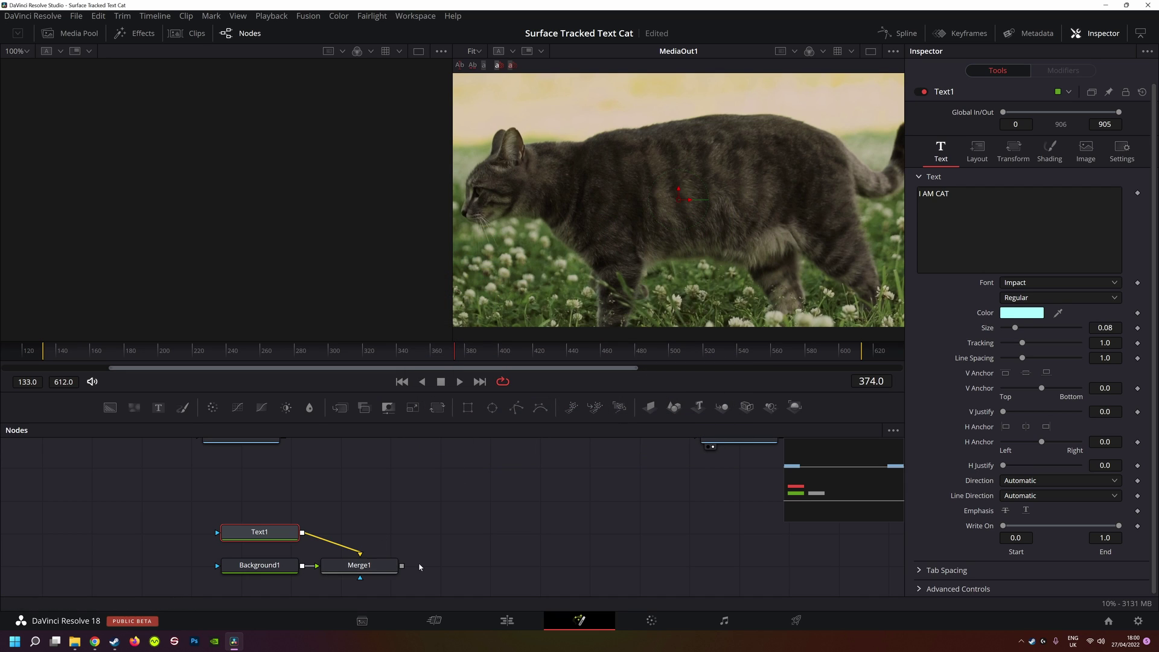
# Step: Add MediaOut2 after Merge1 and lower Text1's fill opacity to 0.709
pyautogui.click(381, 567)
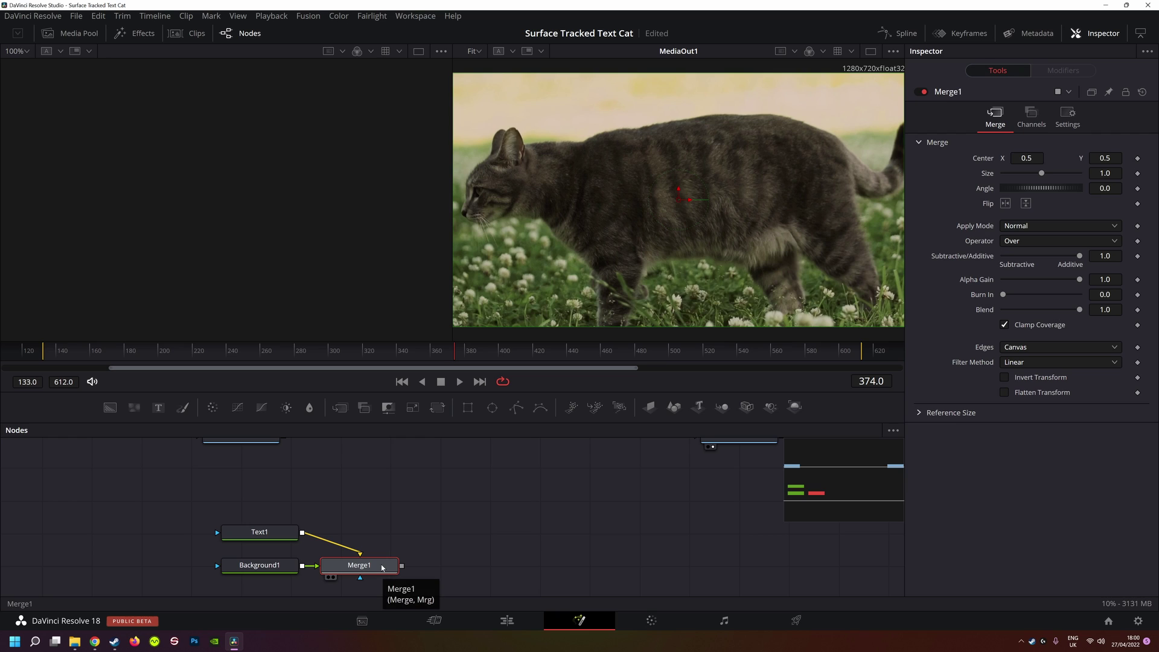
pyautogui.hotkey('shift', 'space')
pyautogui.write('m')
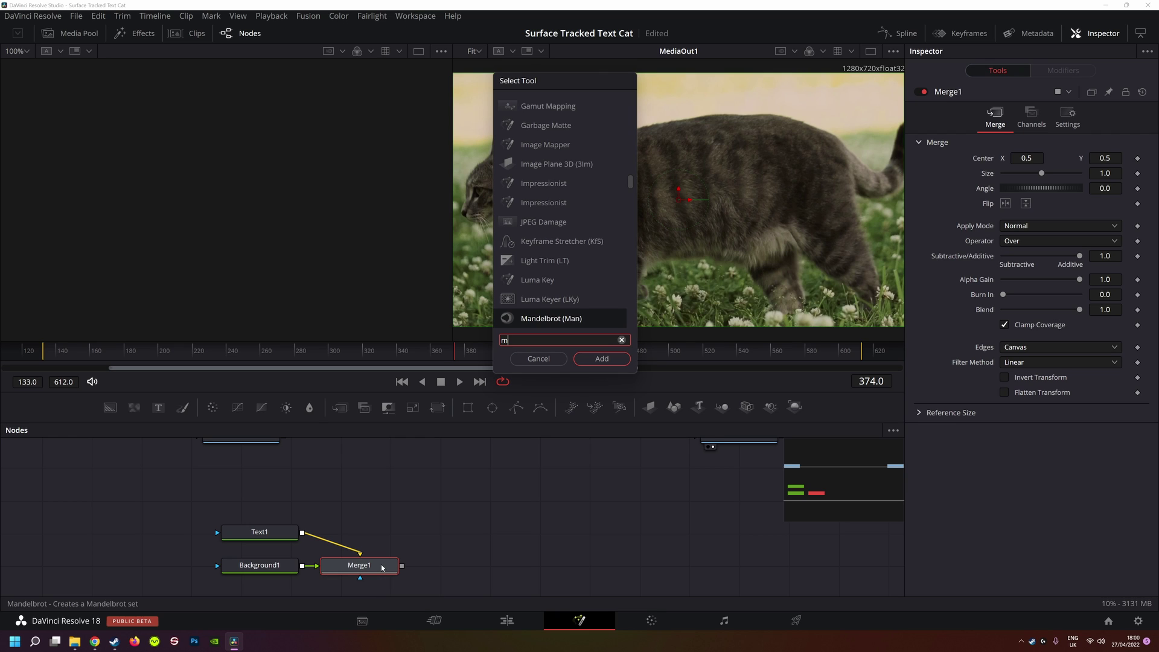
pyautogui.write('ed')
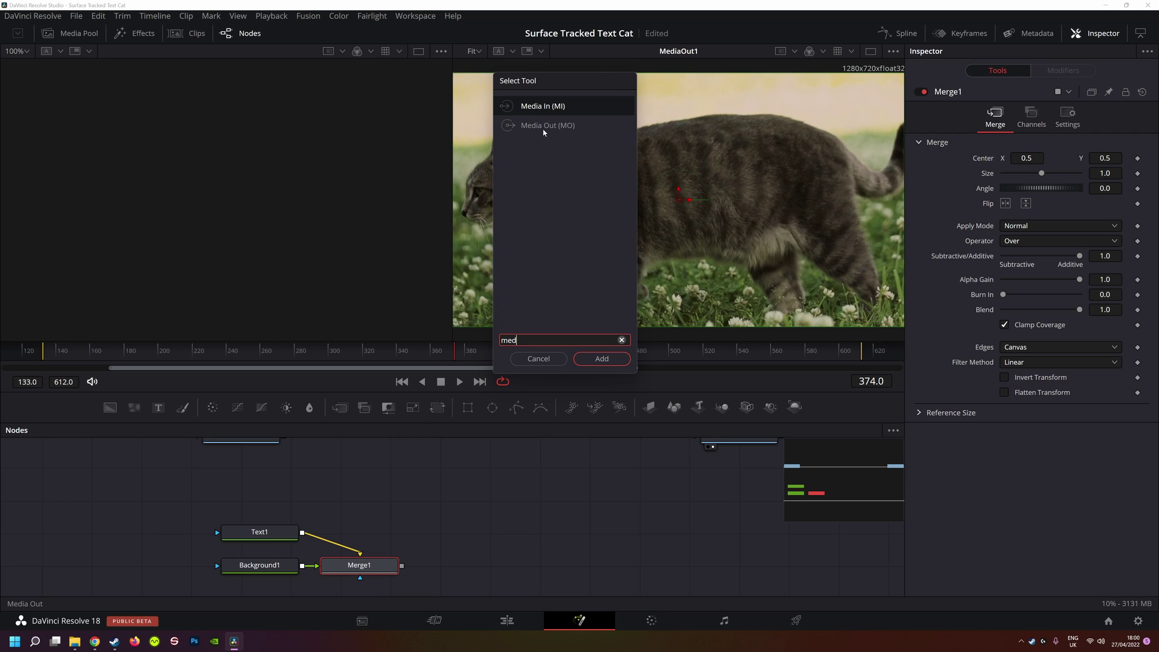
pyautogui.click(543, 133)
pyautogui.click(602, 359)
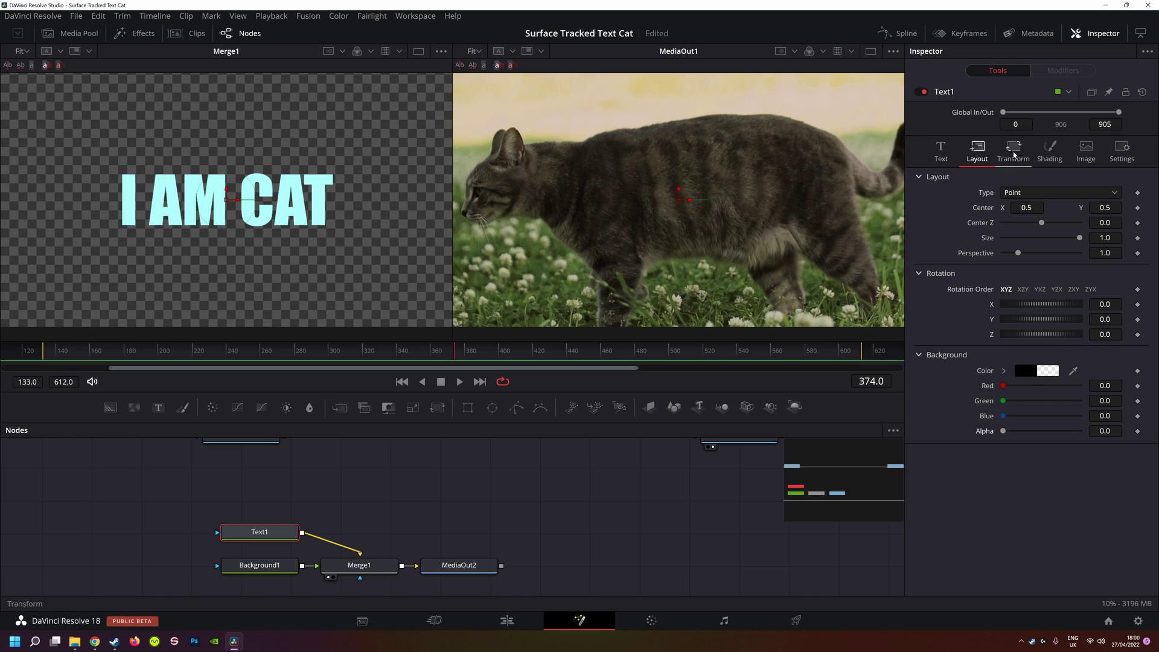
pyautogui.click(1049, 152)
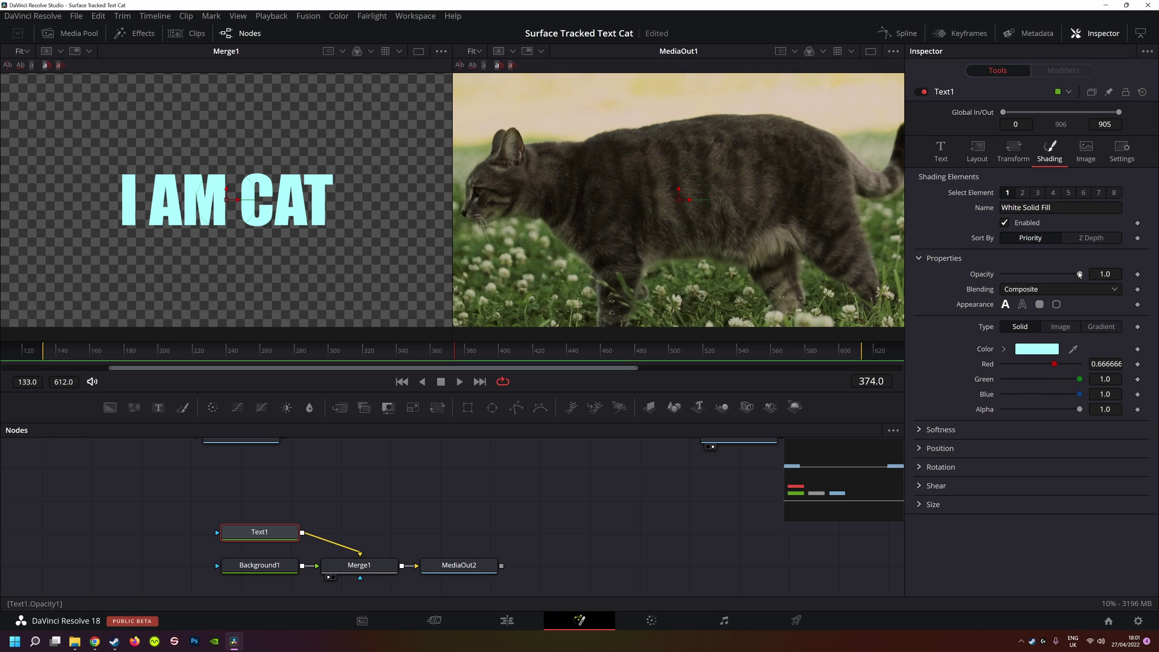
pyautogui.moveTo(1079, 274); pyautogui.dragTo(1057, 274)
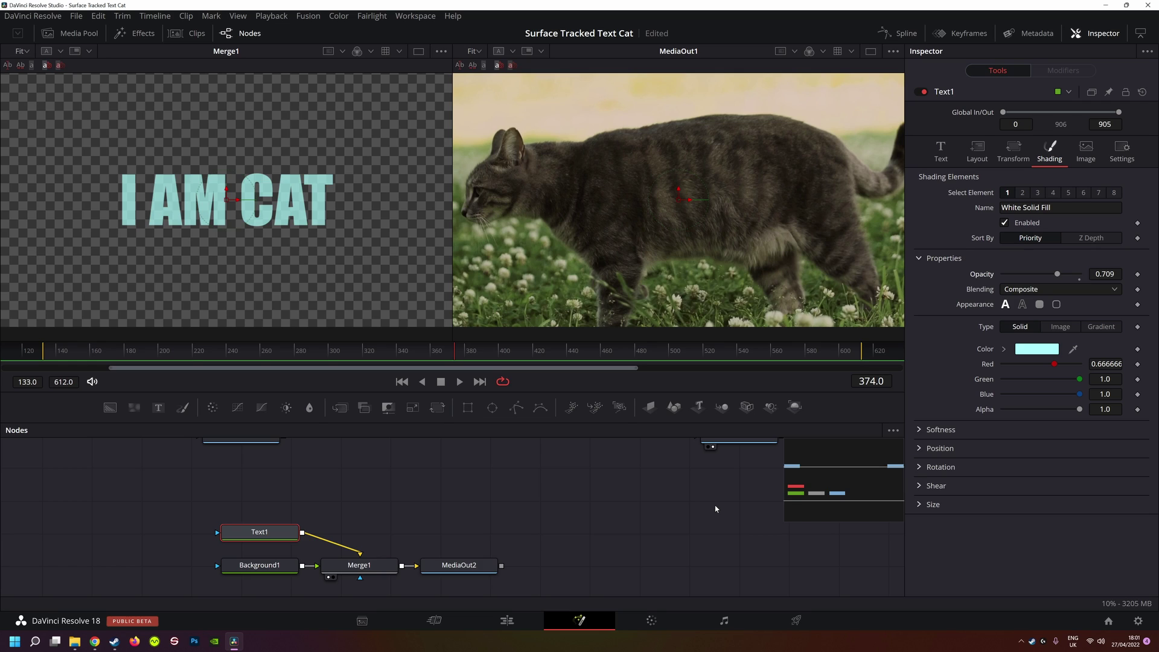
# Step: On the Color page, add a source and wire it to the Surface Tracker's second and alpha inputs
pyautogui.click(651, 620)
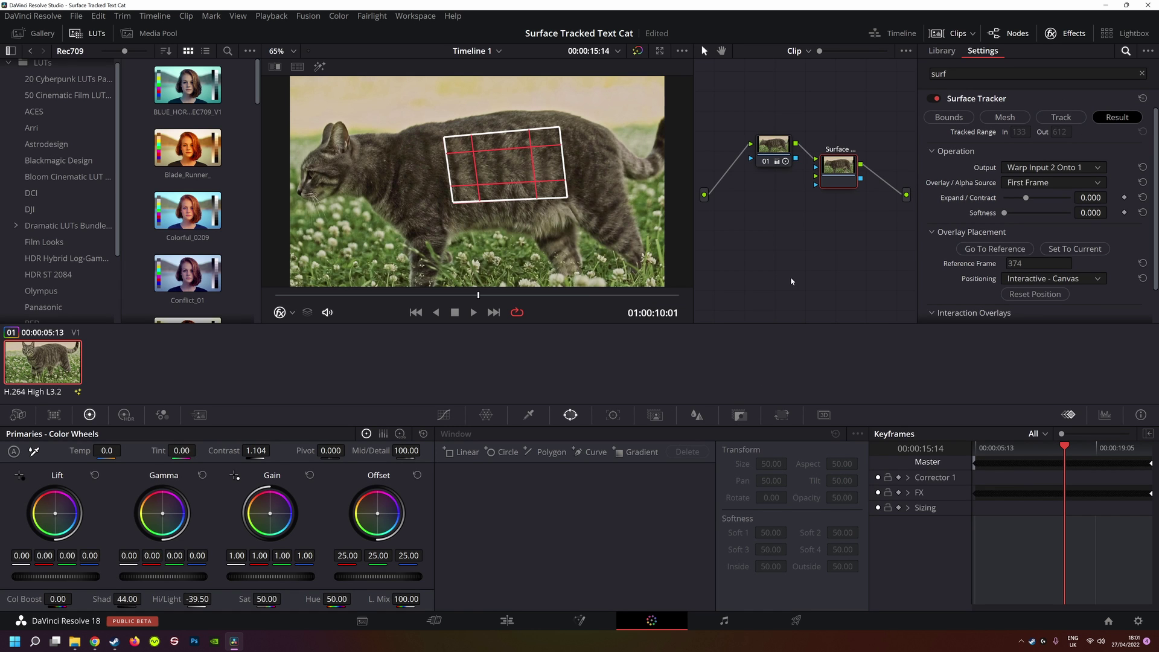
pyautogui.rightClick(731, 256)
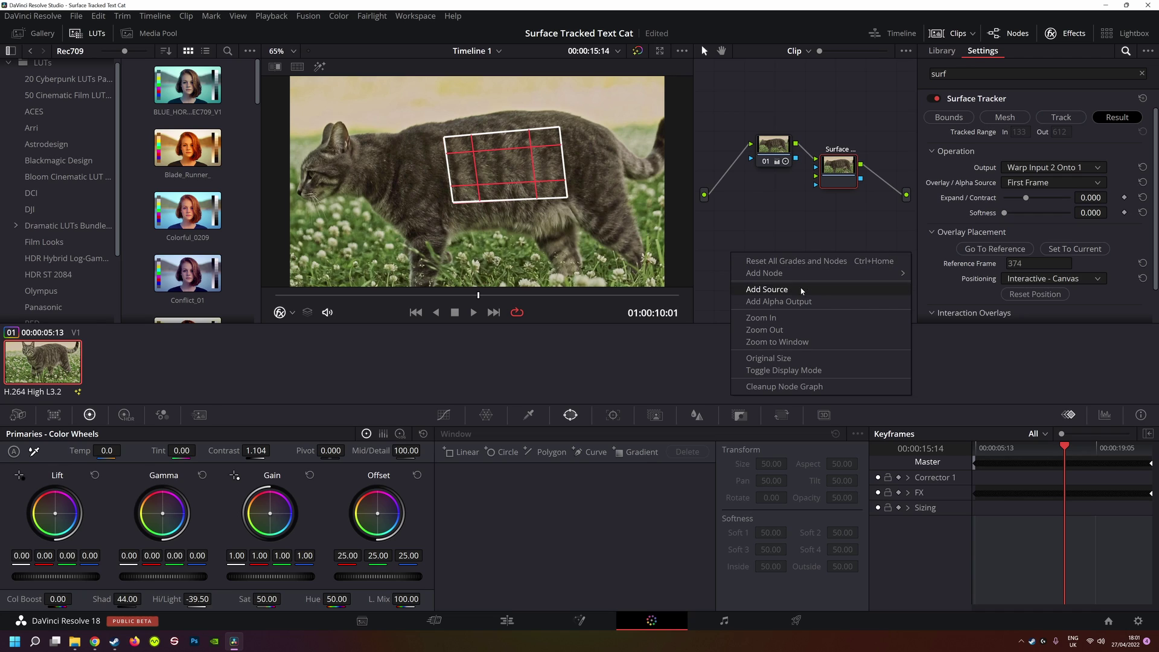
pyautogui.click(766, 291)
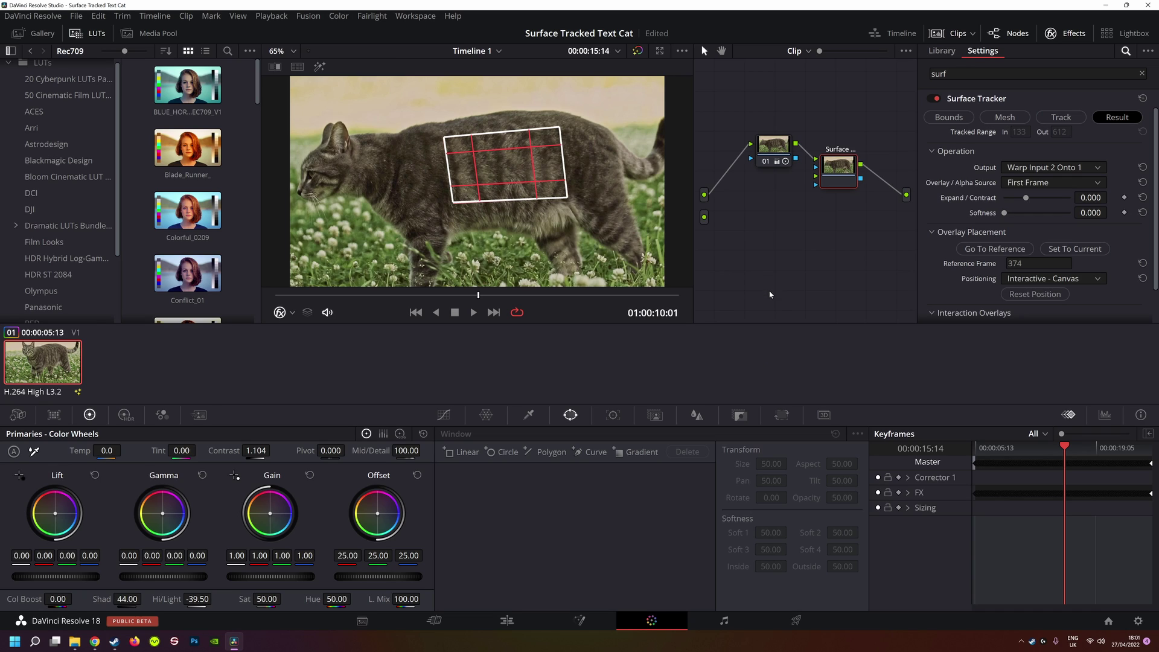
pyautogui.moveTo(704, 218); pyautogui.dragTo(817, 178)
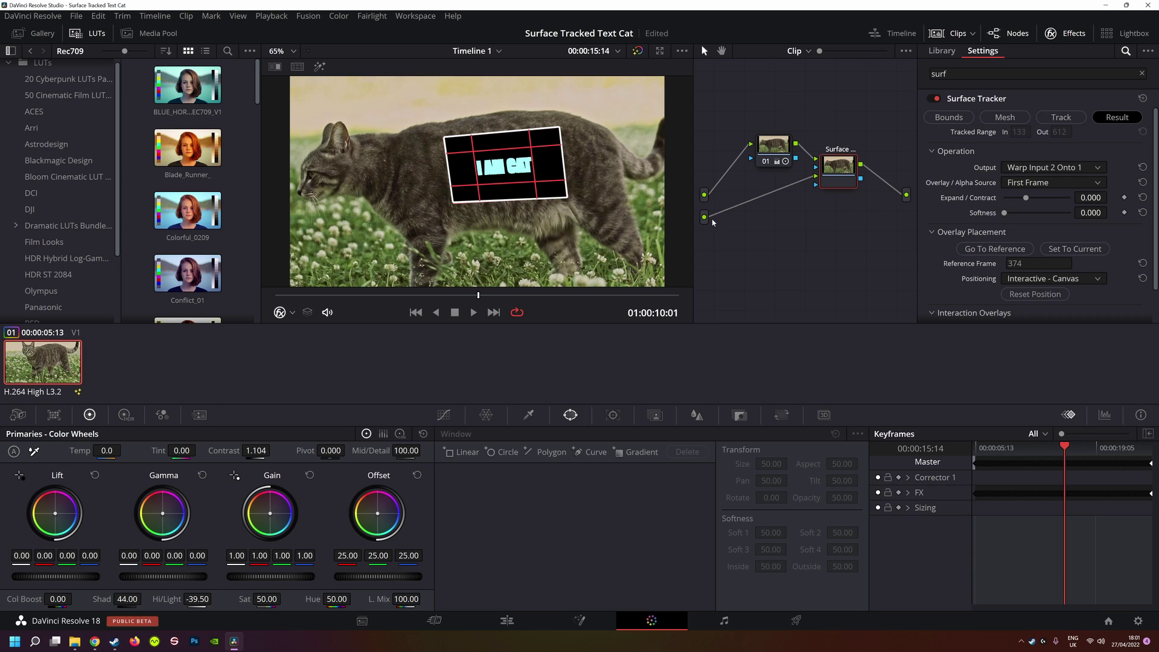
pyautogui.moveTo(705, 219); pyautogui.dragTo(817, 185)
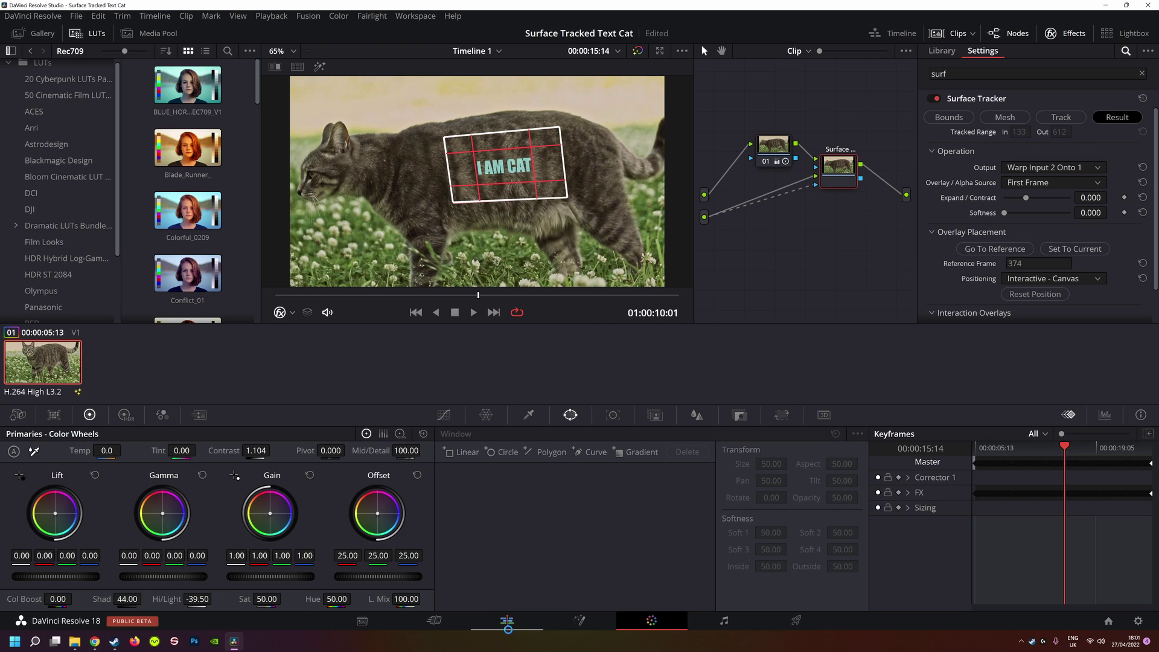
# Step: Increase Text1's size to 0.315 in Fusion, then view the result on the Color page
pyautogui.click(580, 620)
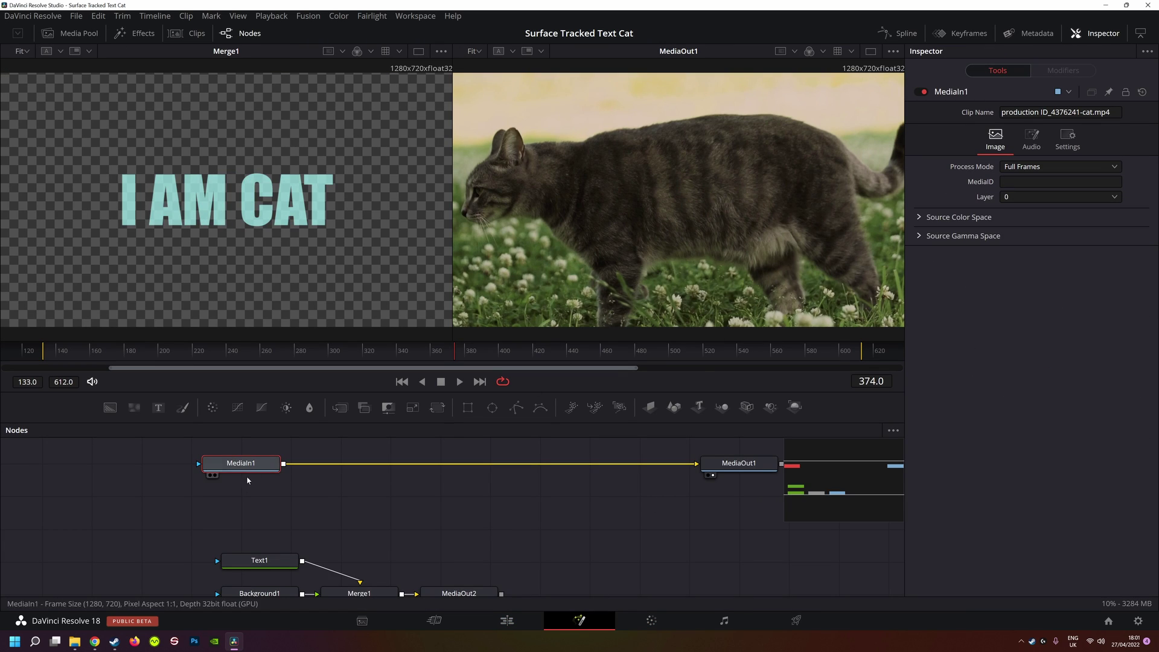
pyautogui.click(259, 560)
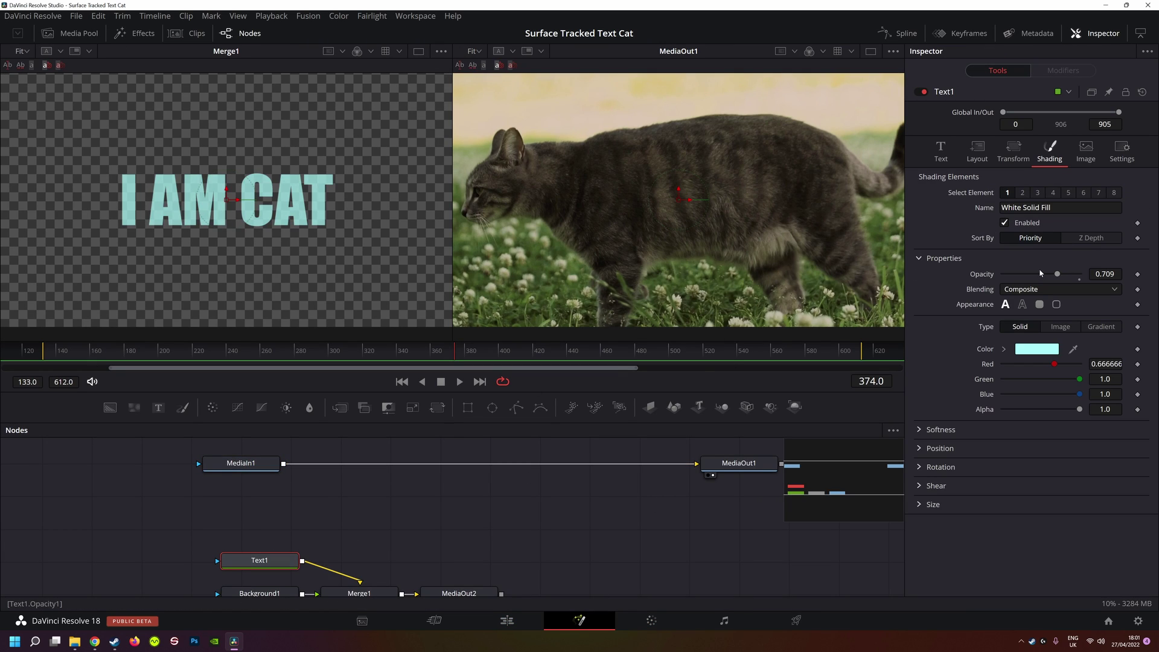
pyautogui.click(941, 150)
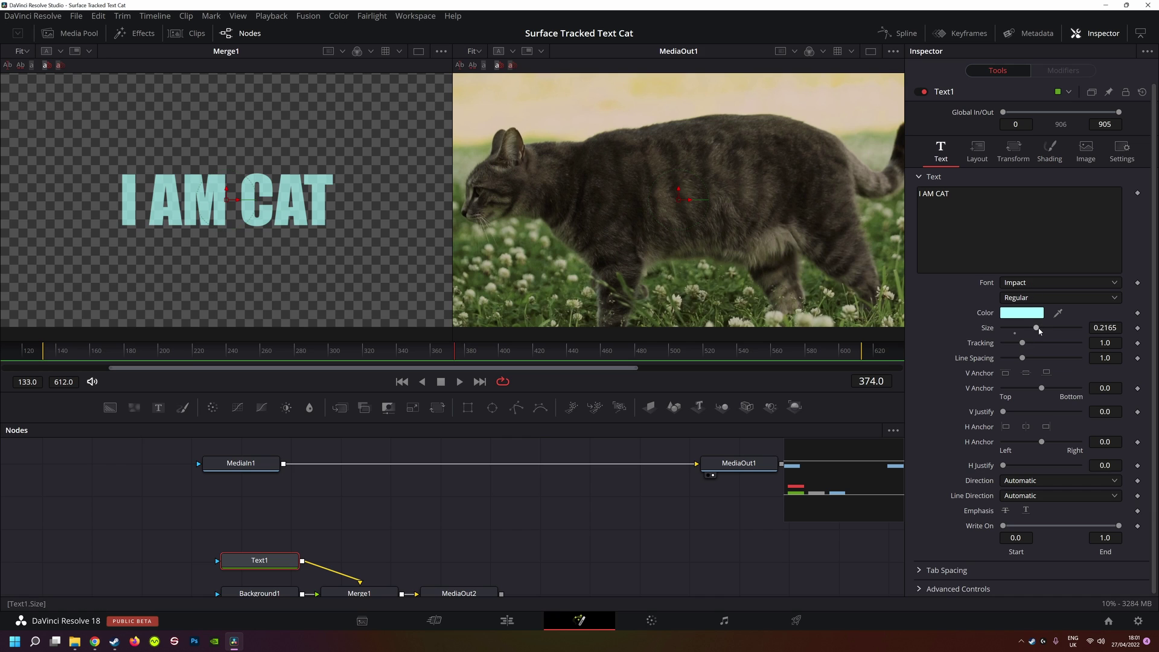
pyautogui.moveTo(1038, 328); pyautogui.dragTo(1042, 330)
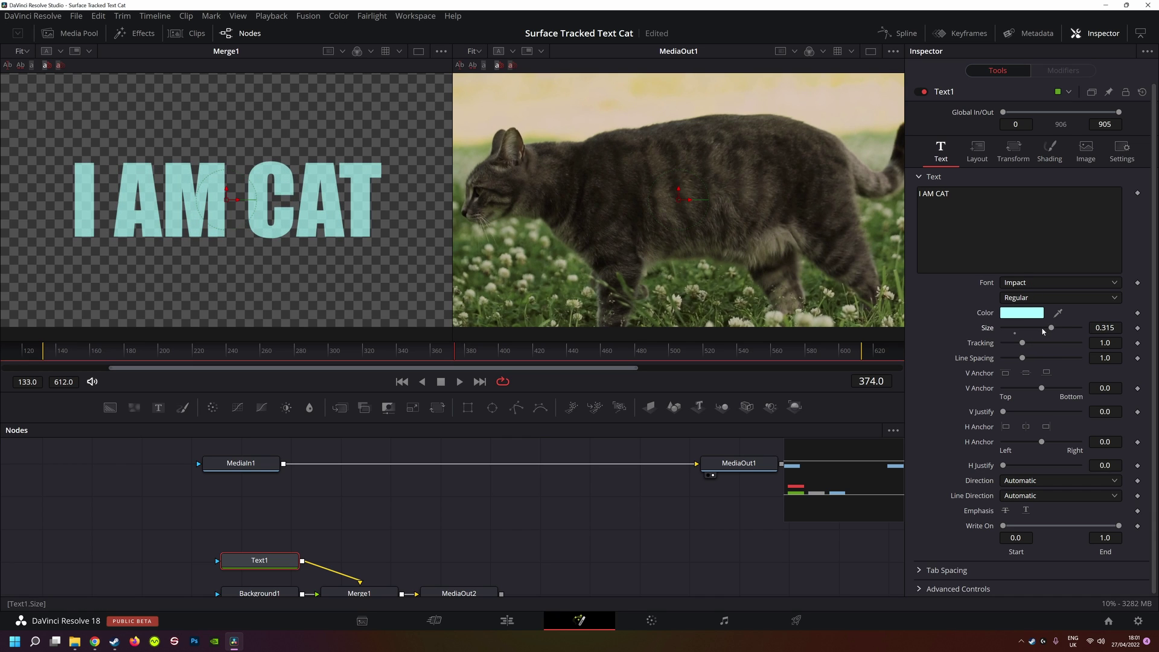
pyautogui.click(650, 620)
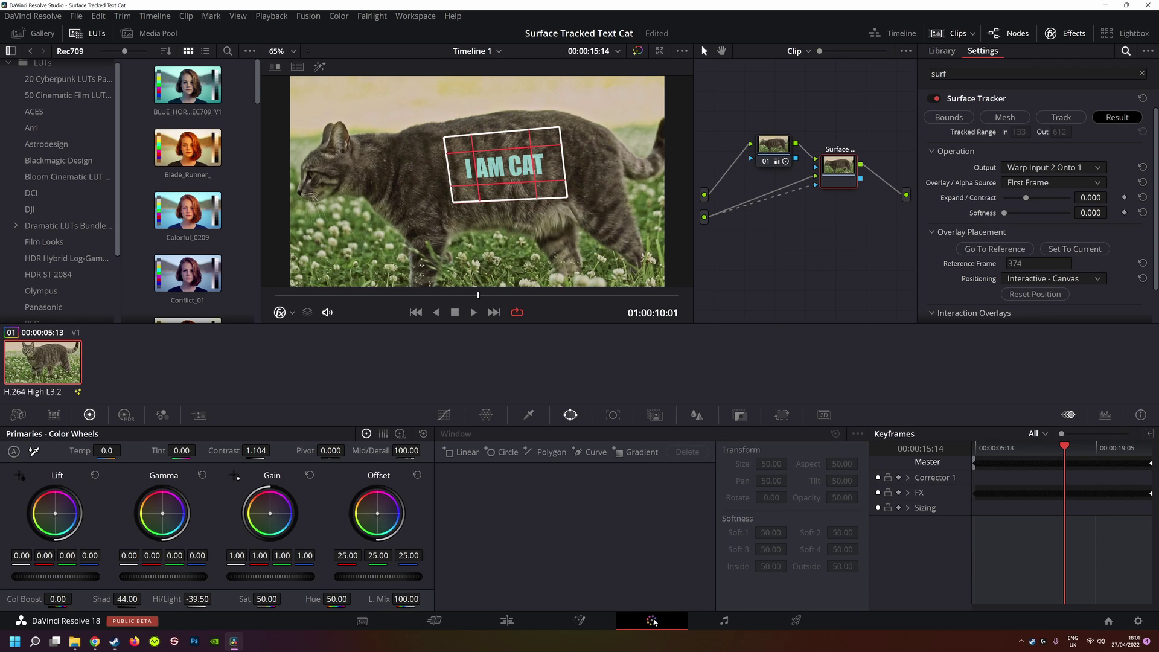
pyautogui.click(416, 312)
pyautogui.click(472, 313)
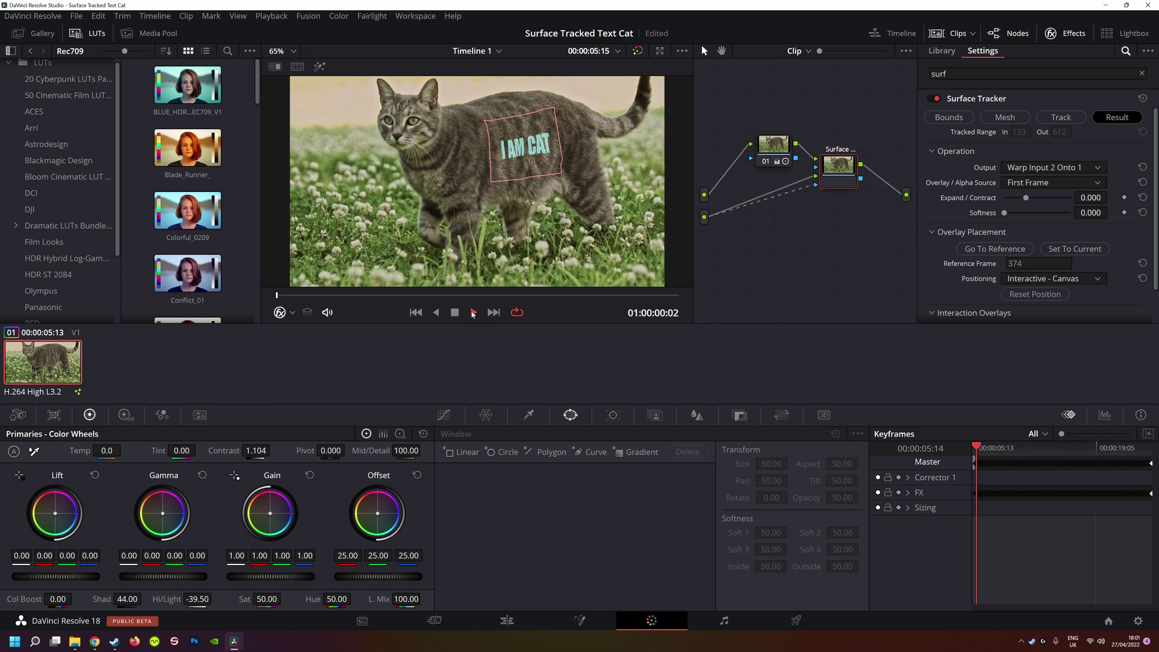